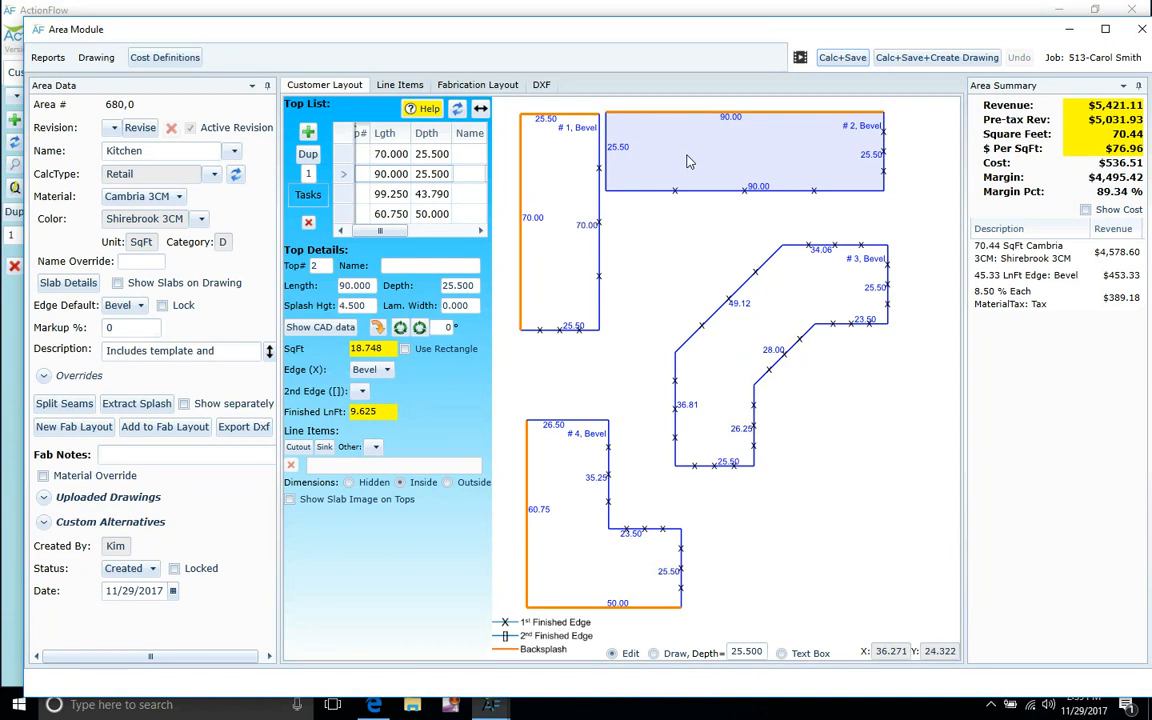
Step: Mark the 25.50 edge of top #2 facing top #1 as a second finished edge, assign it Ogee, and recalculate and save
left_click(613, 137)
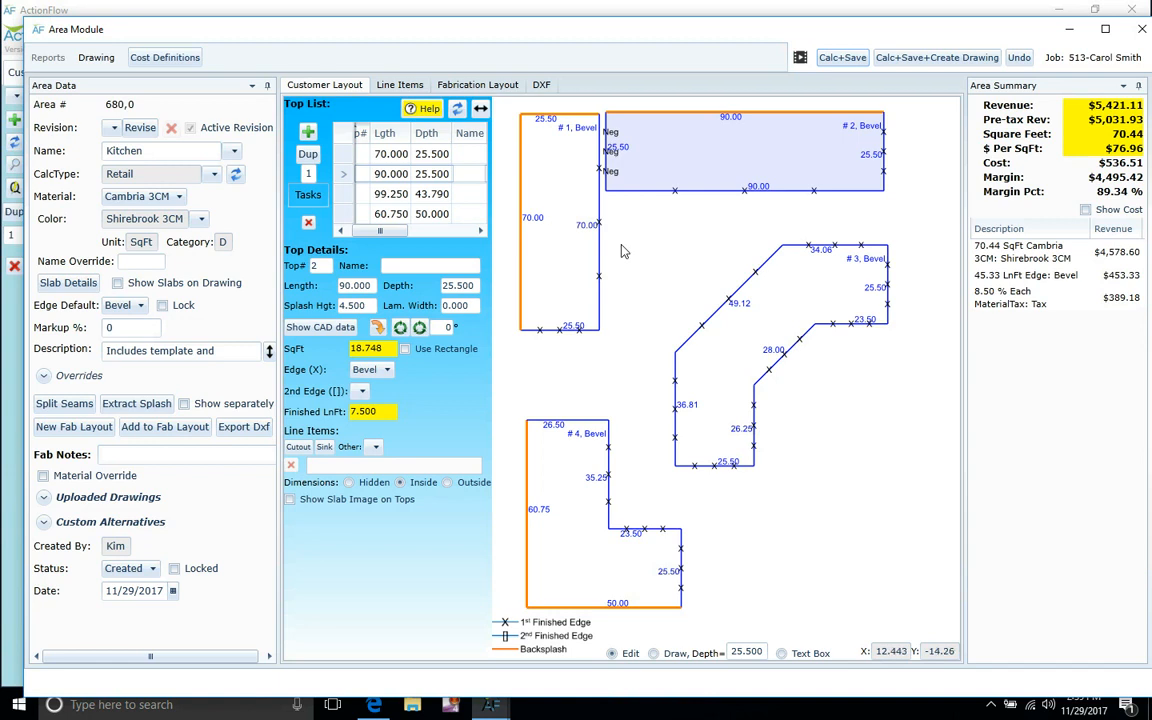
left_click(607, 168)
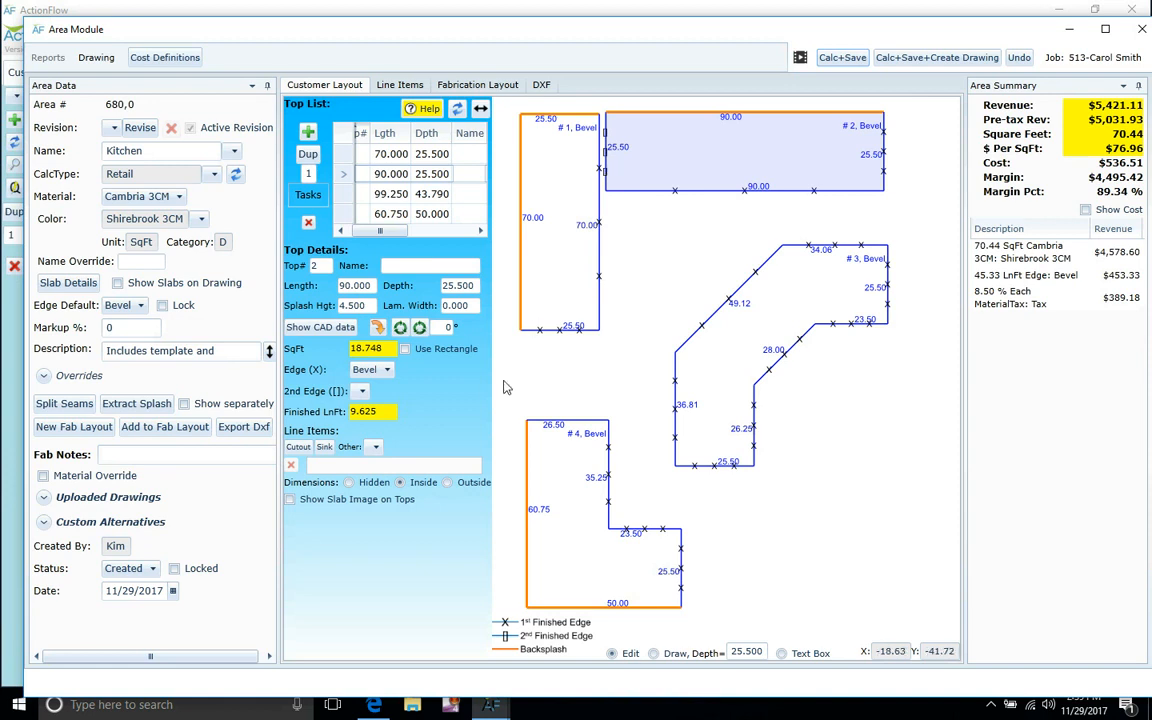
left_click(364, 393)
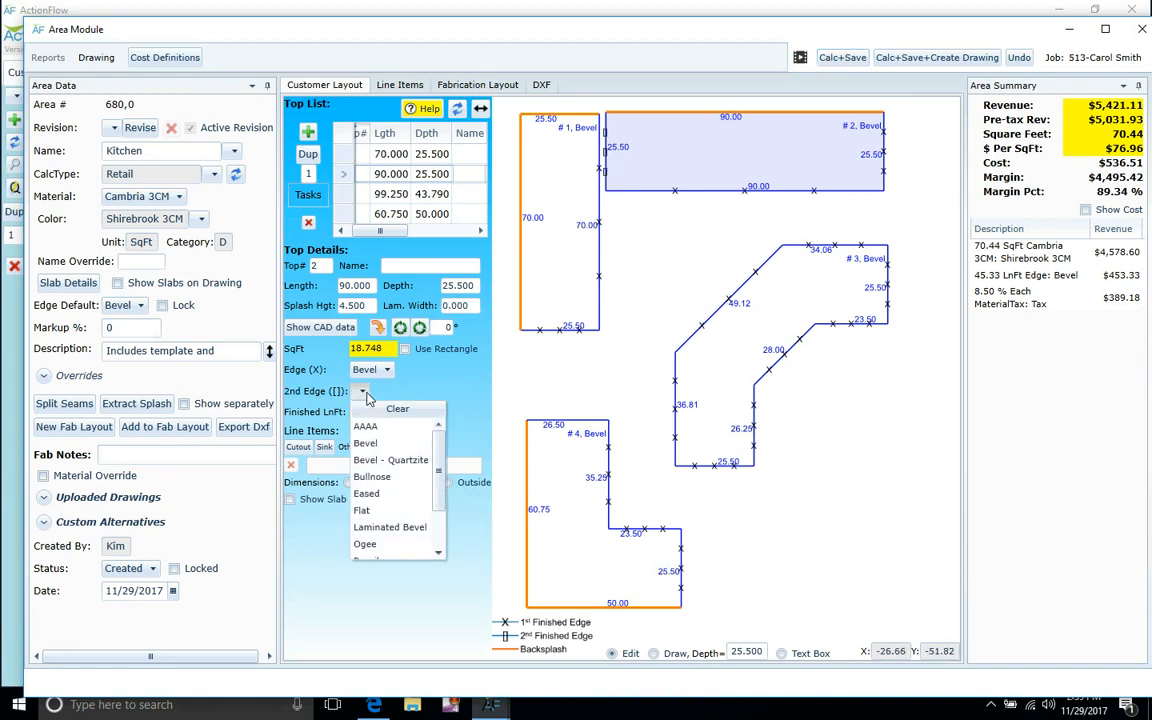
left_click(384, 546)
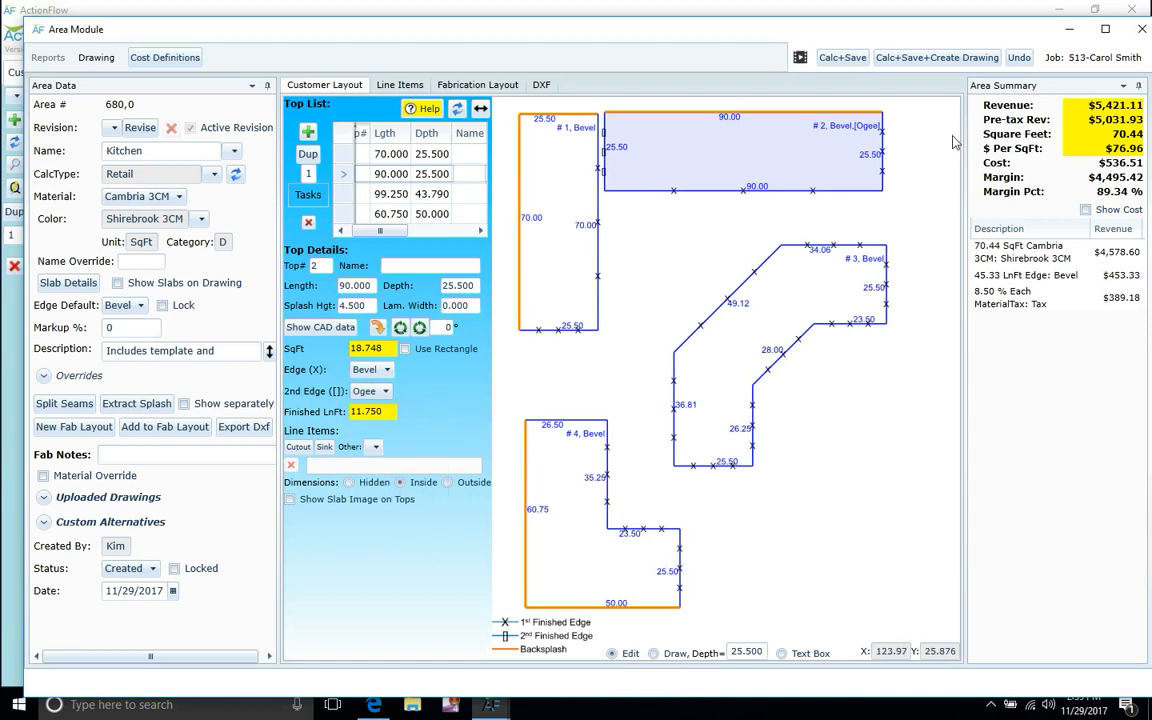
left_click(843, 58)
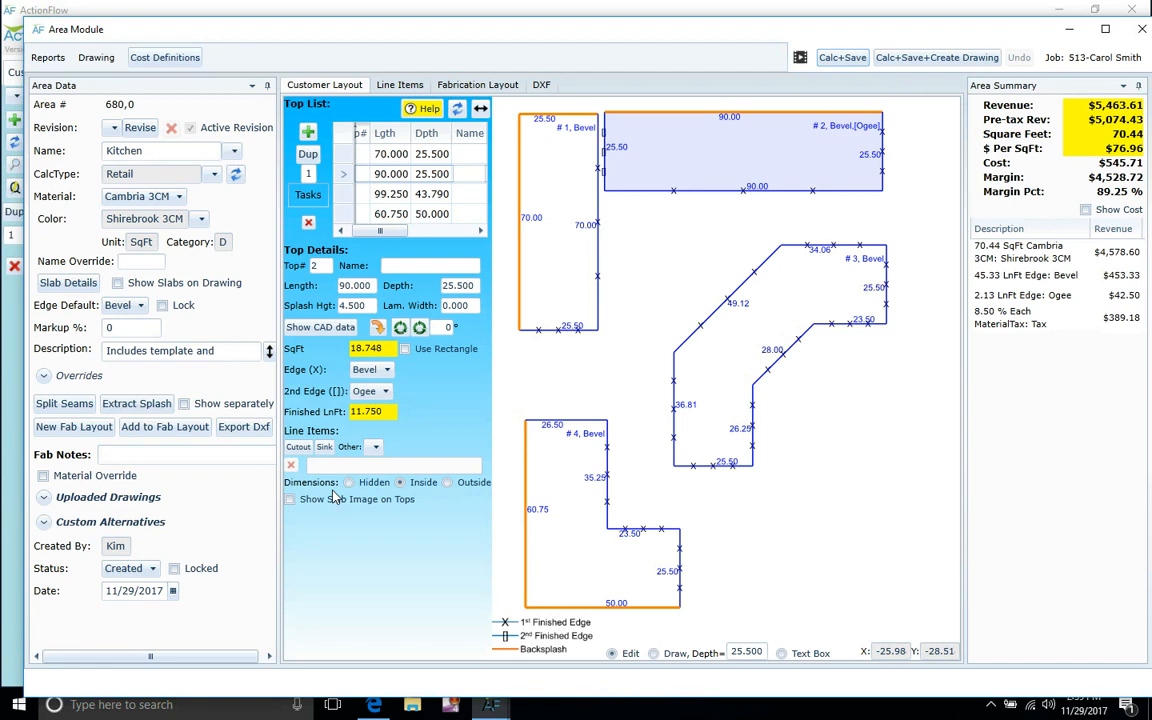
Step: Show top #2's dimensions outside the shape, hide them, and set them back to inside
left_click(448, 482)
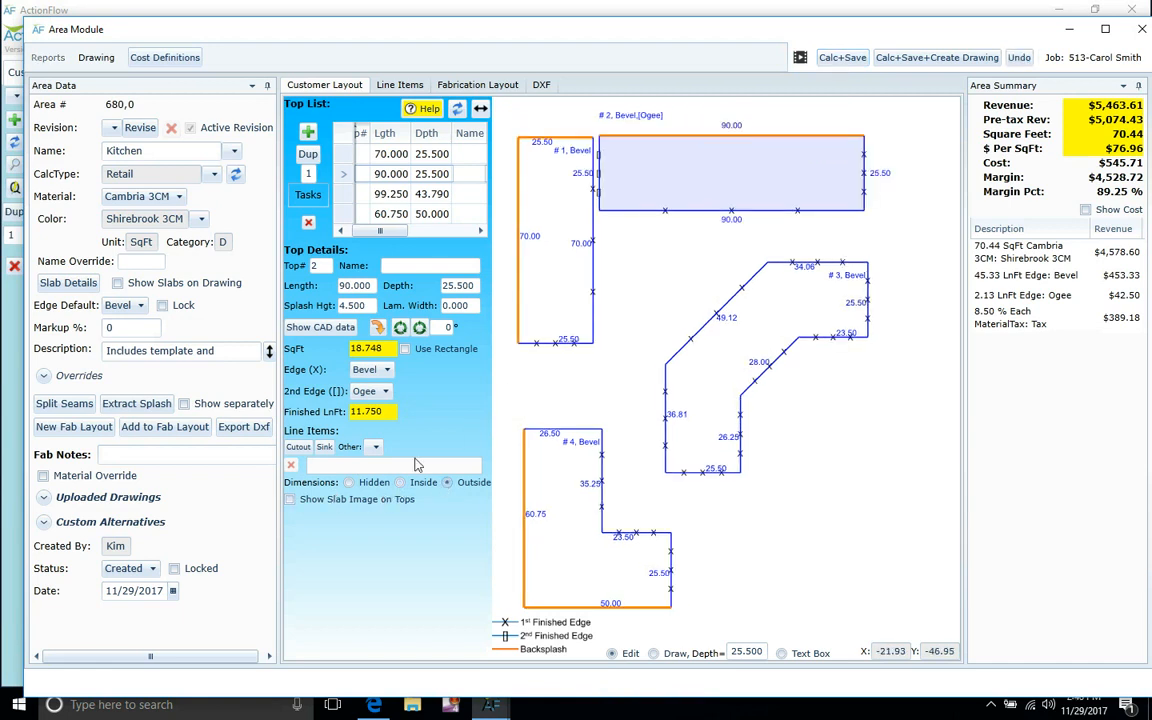
left_click(370, 482)
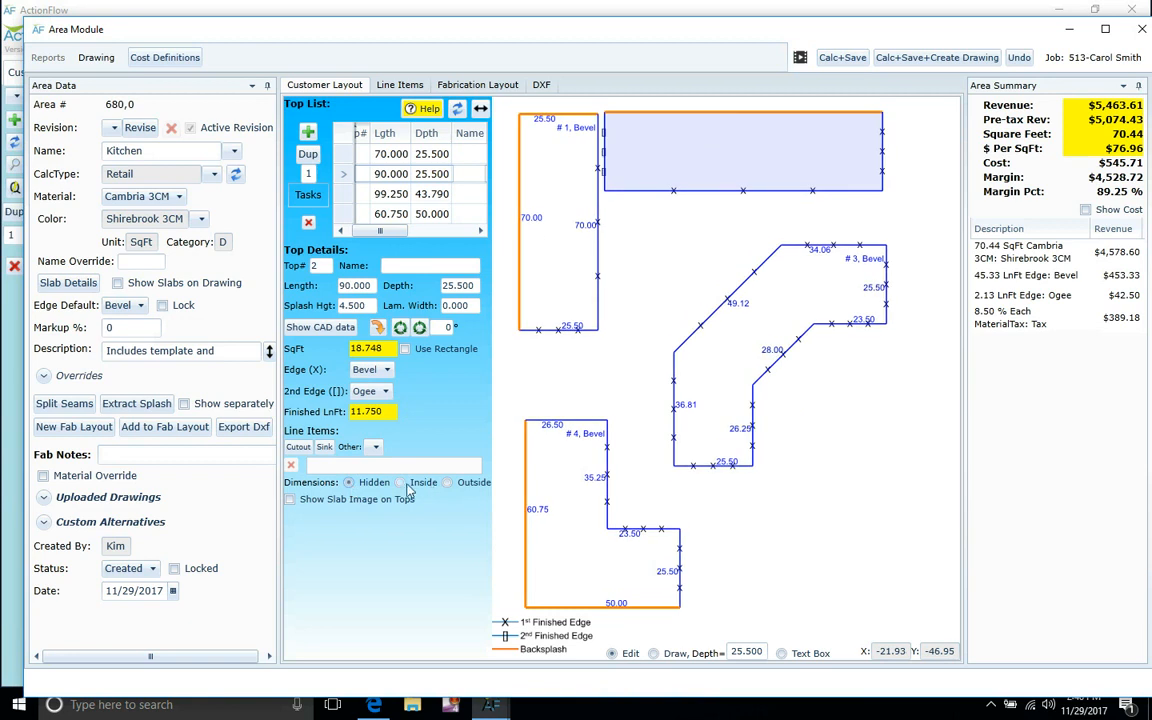
left_click(401, 483)
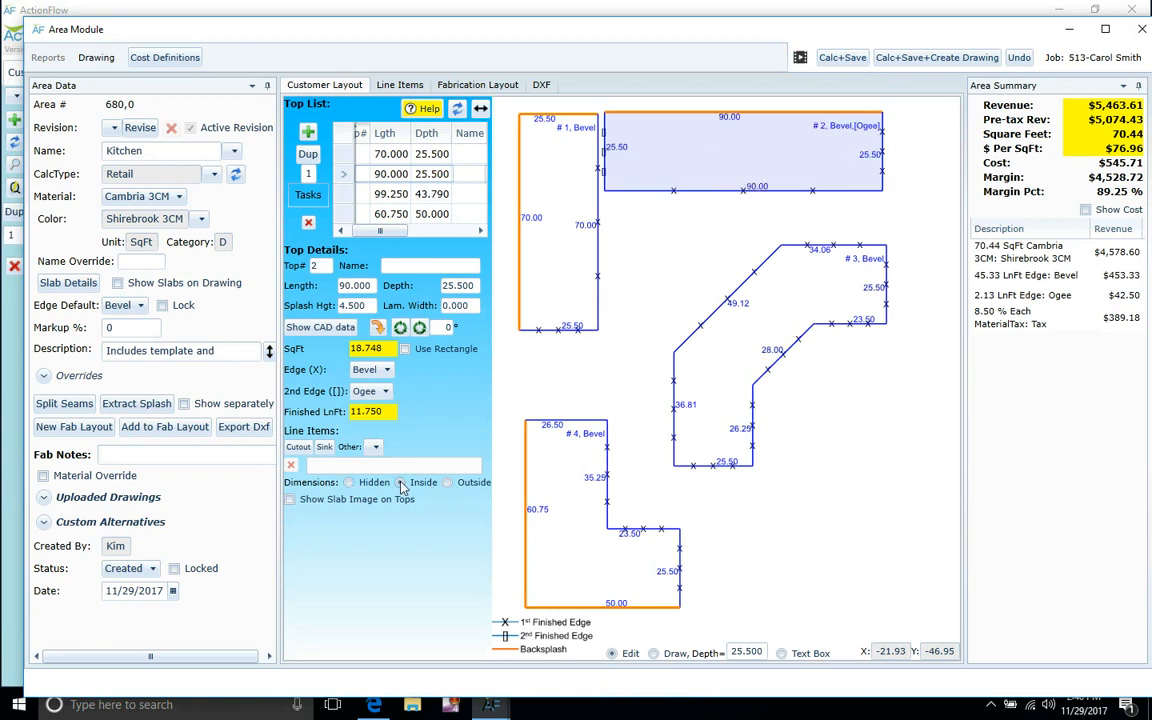
Step: Switch top #3 to rectangle-based square footage and back to its actual shape
left_click(773, 332)
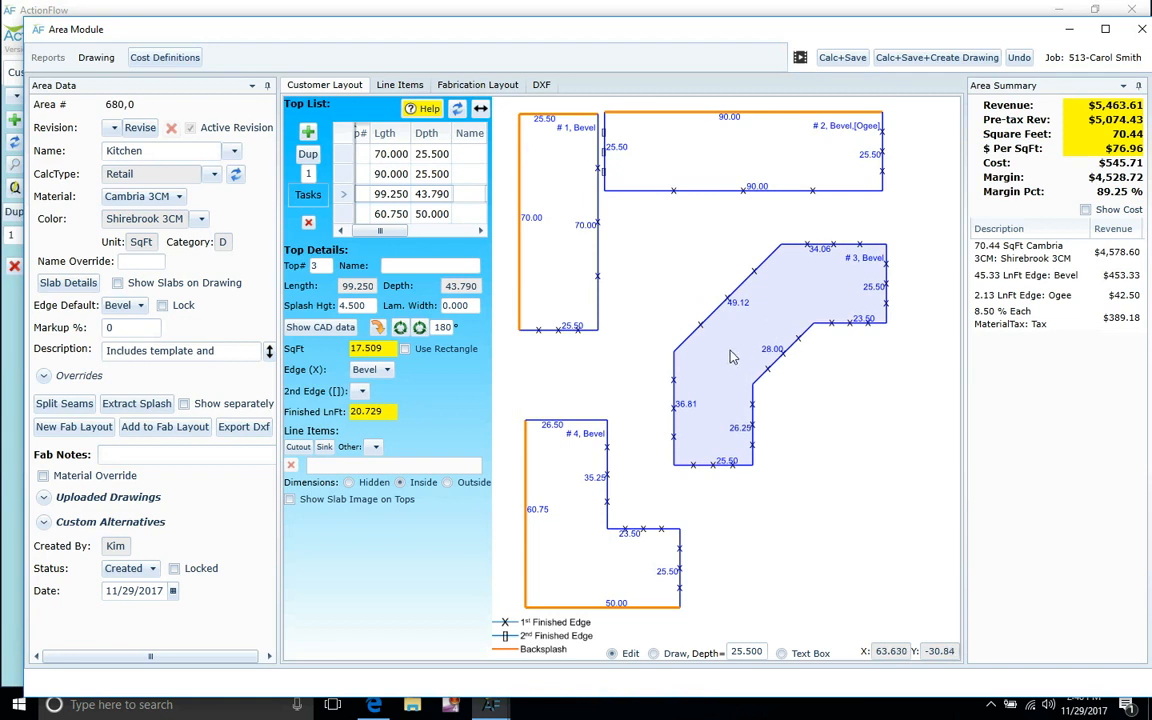
left_click(405, 349)
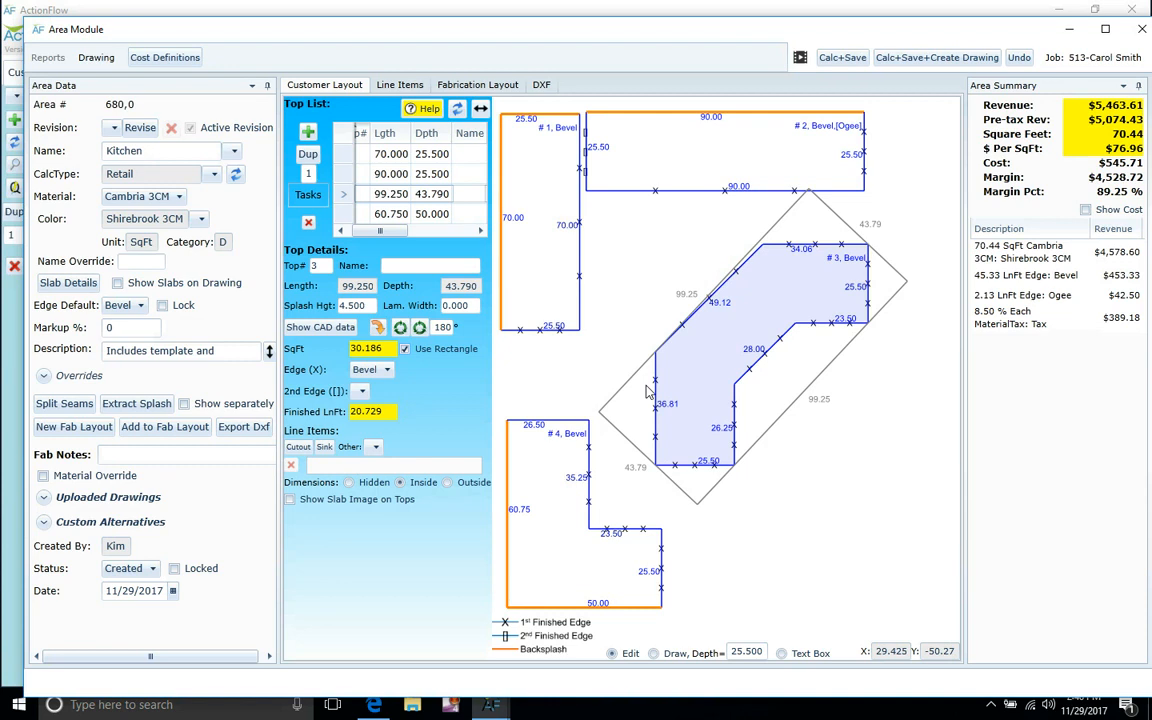
left_click(405, 350)
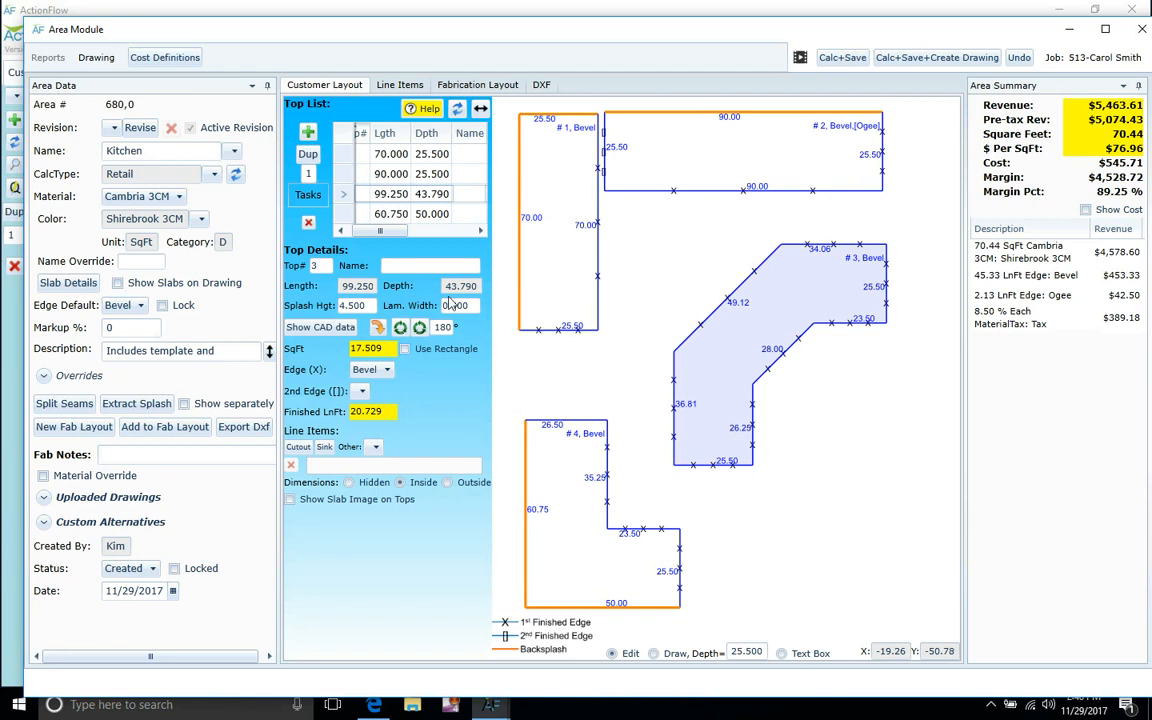
Step: Start an Angle cut on top #2 with a primary leg of 12
left_click(751, 152)
right_click(751, 152)
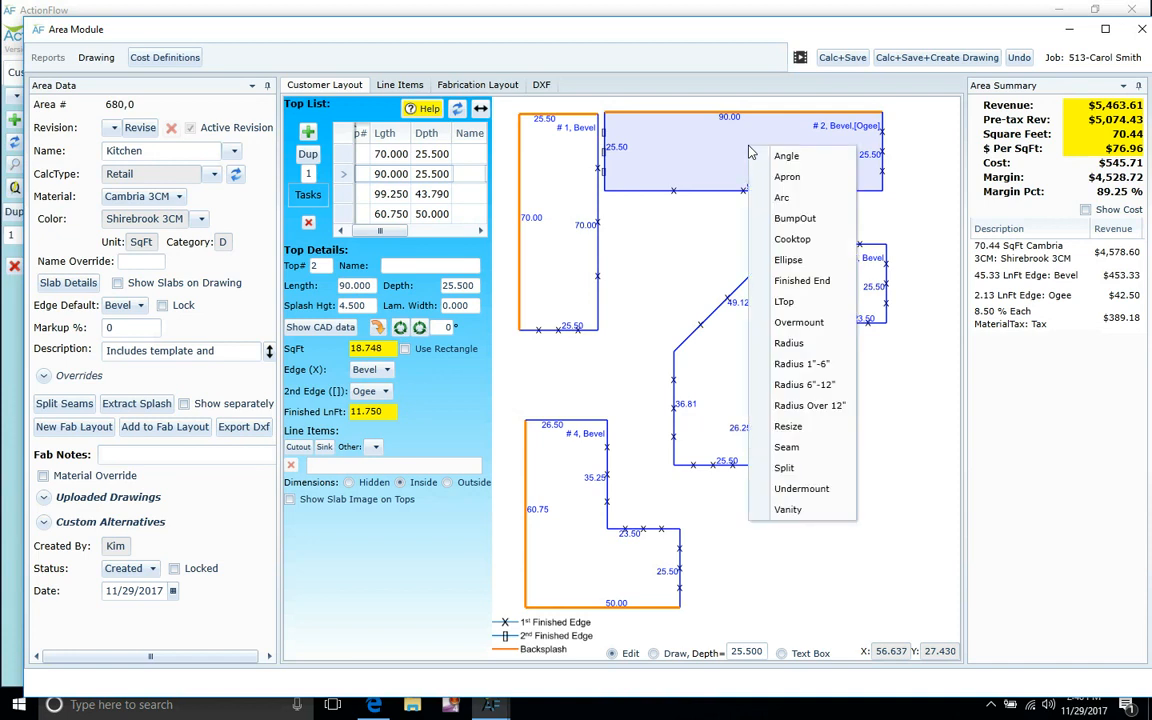
left_click(793, 156)
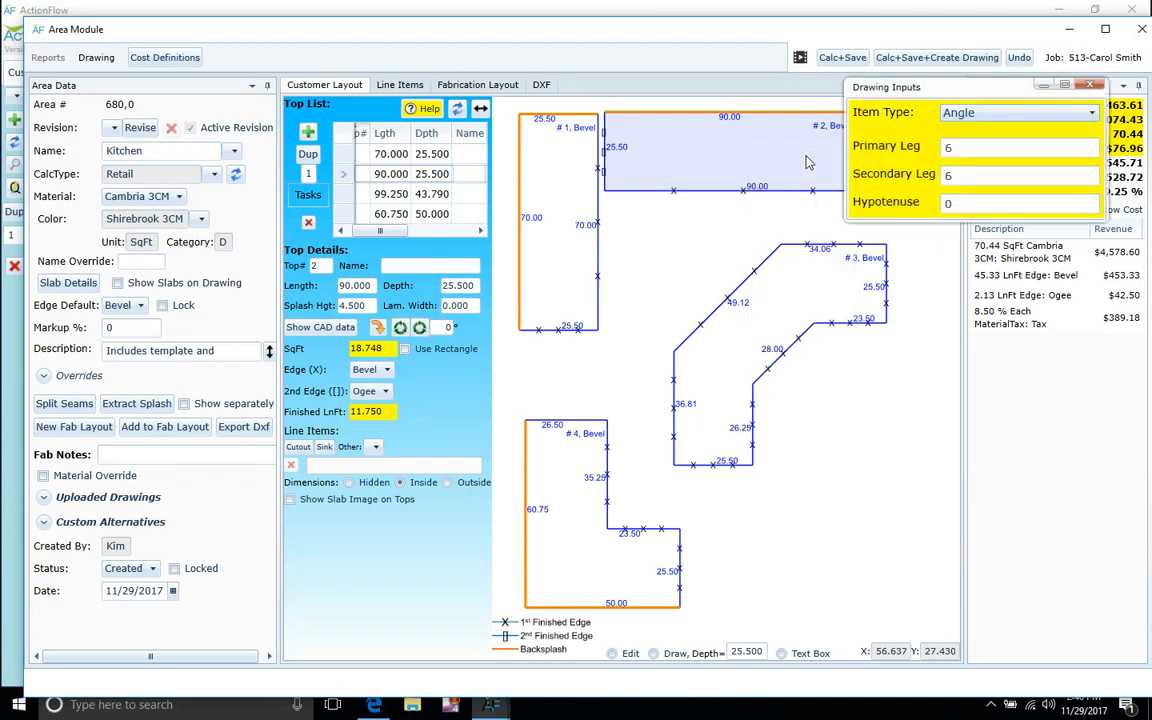
mouse_move(947, 87)
left_mouse_down()
mouse_move(992, 81)
mouse_move(995, 108)
left_mouse_up()
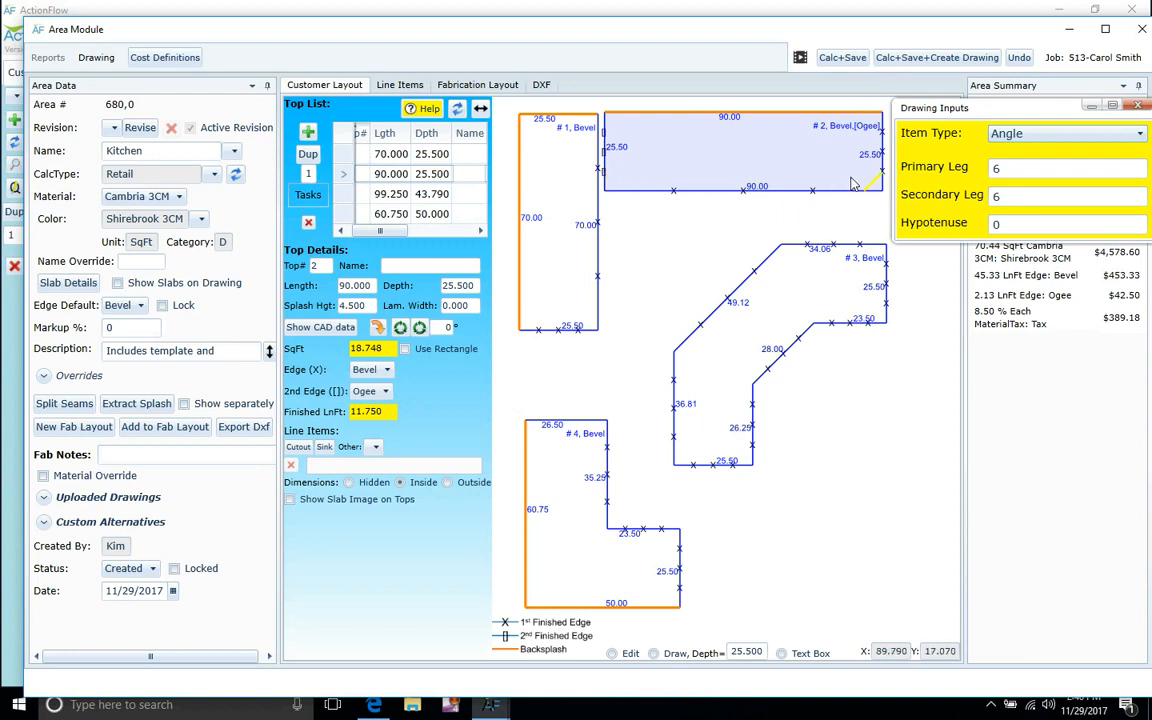
double_click(1010, 170)
type("12")
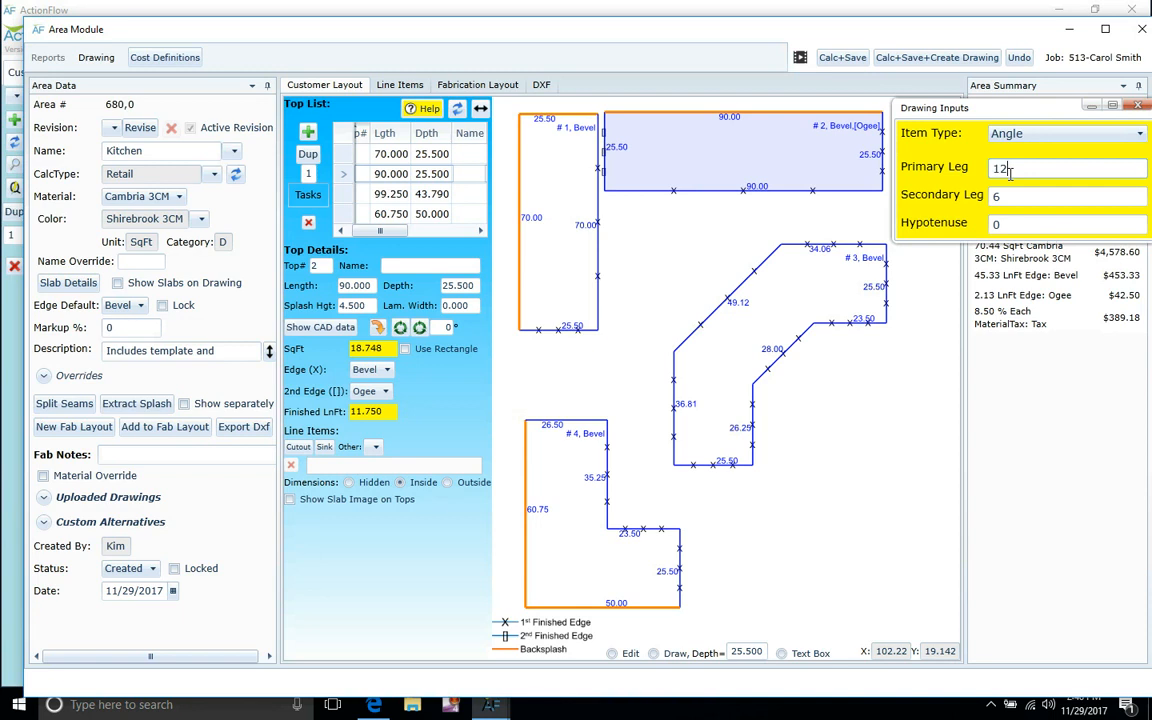
double_click(1003, 197)
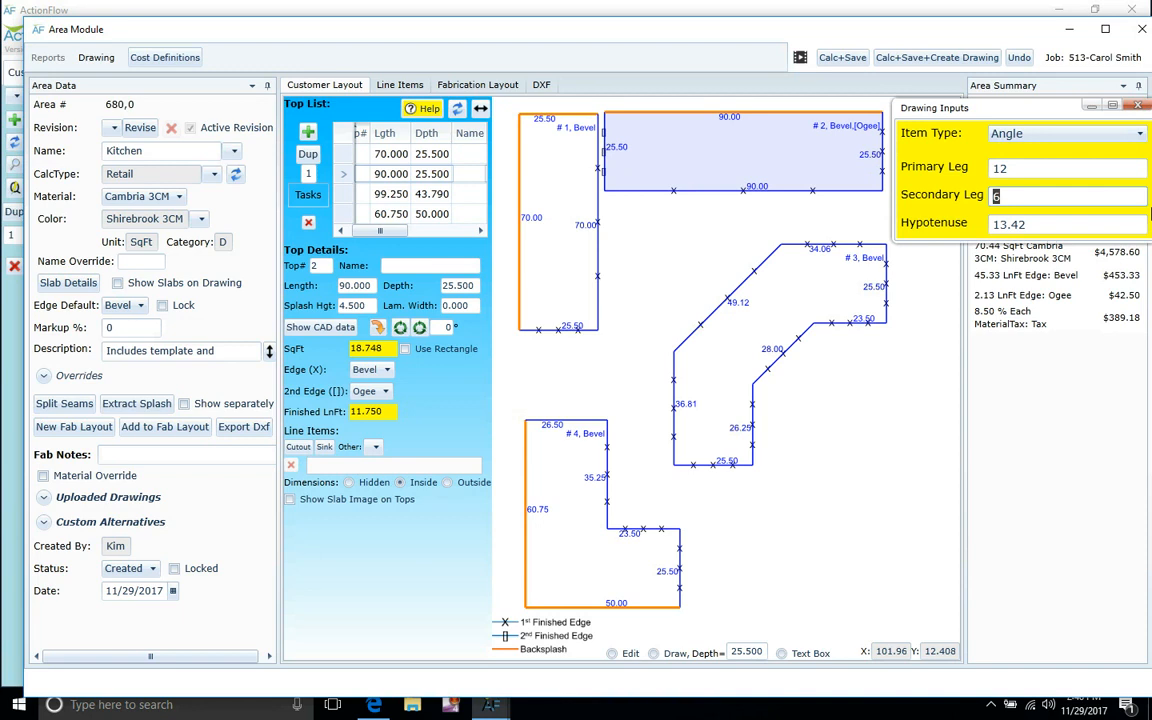
Step: Cut the lower-right corner of top #2 at an angle with a hypotenuse of 15, and delete that cut
double_click(1037, 222)
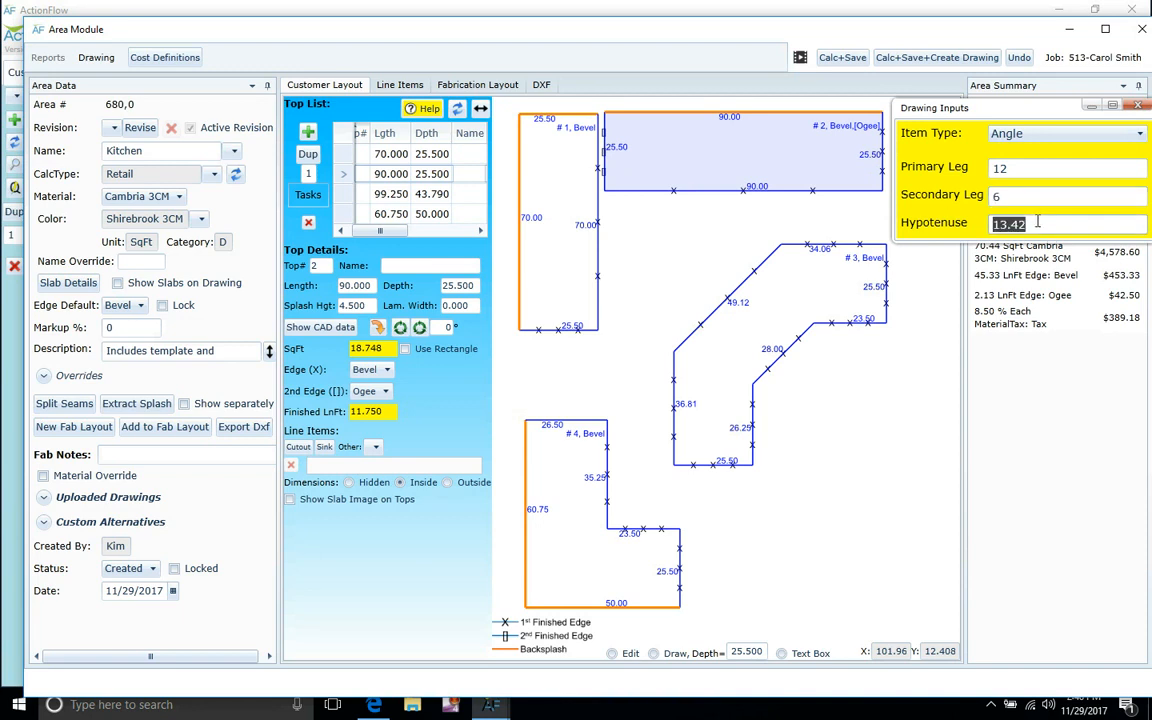
type("15")
key("Return")
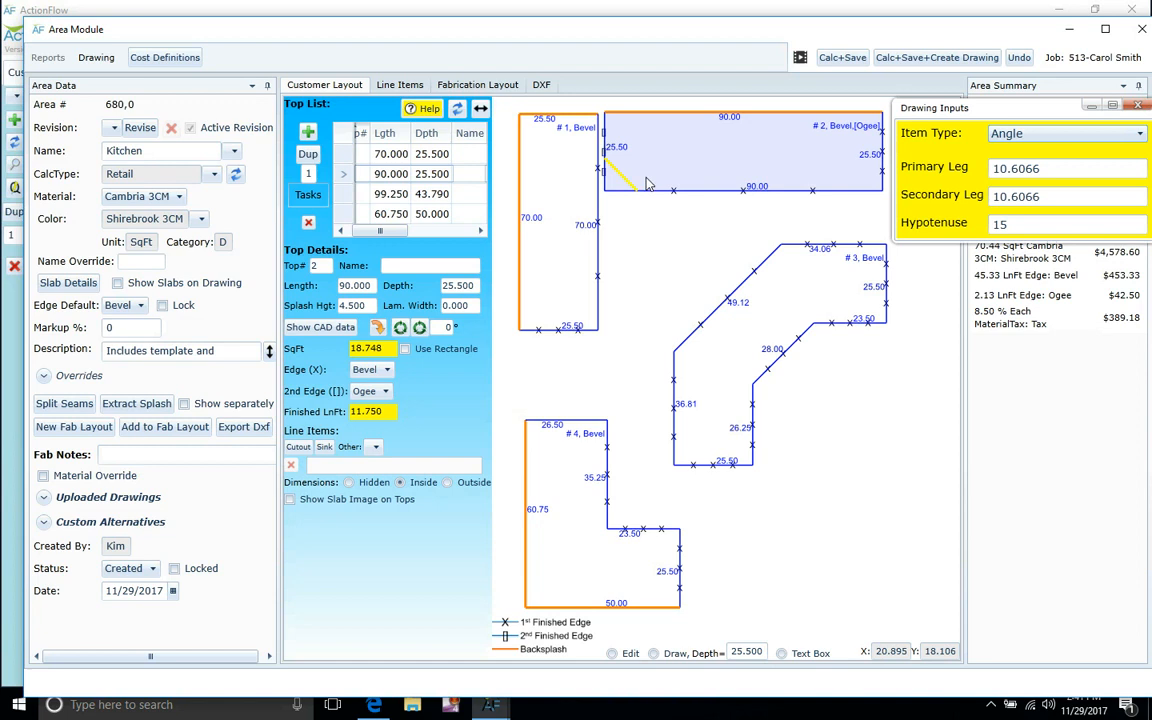
left_click(848, 187)
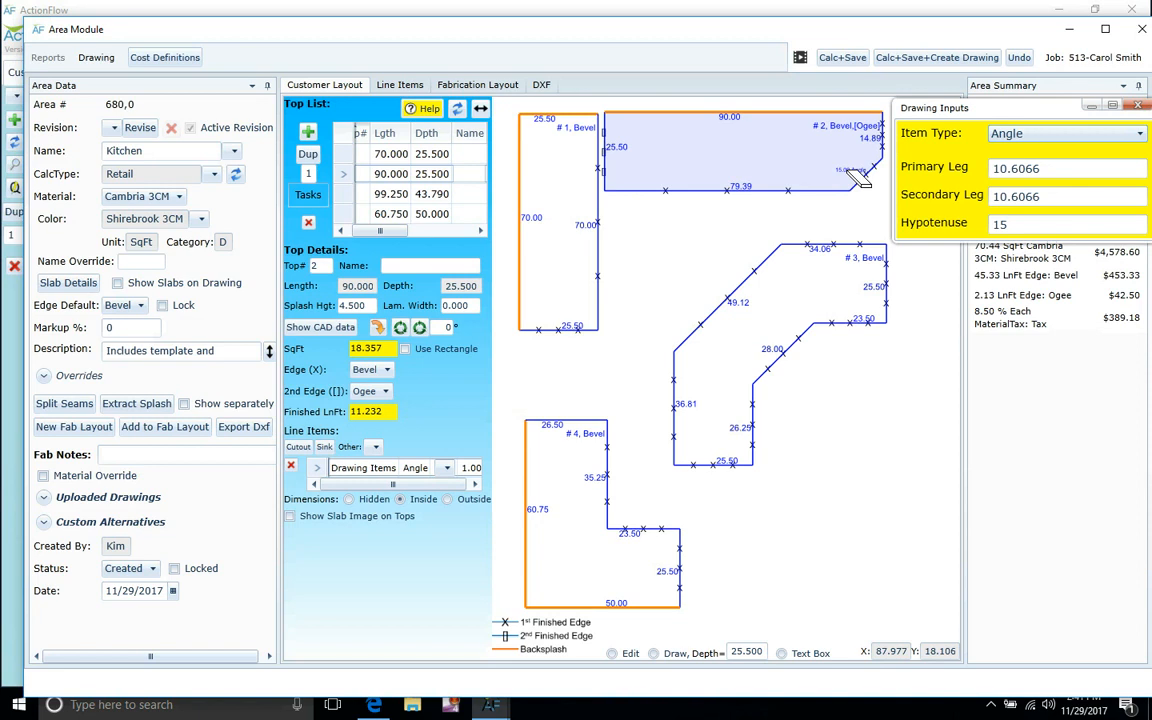
key("Delete")
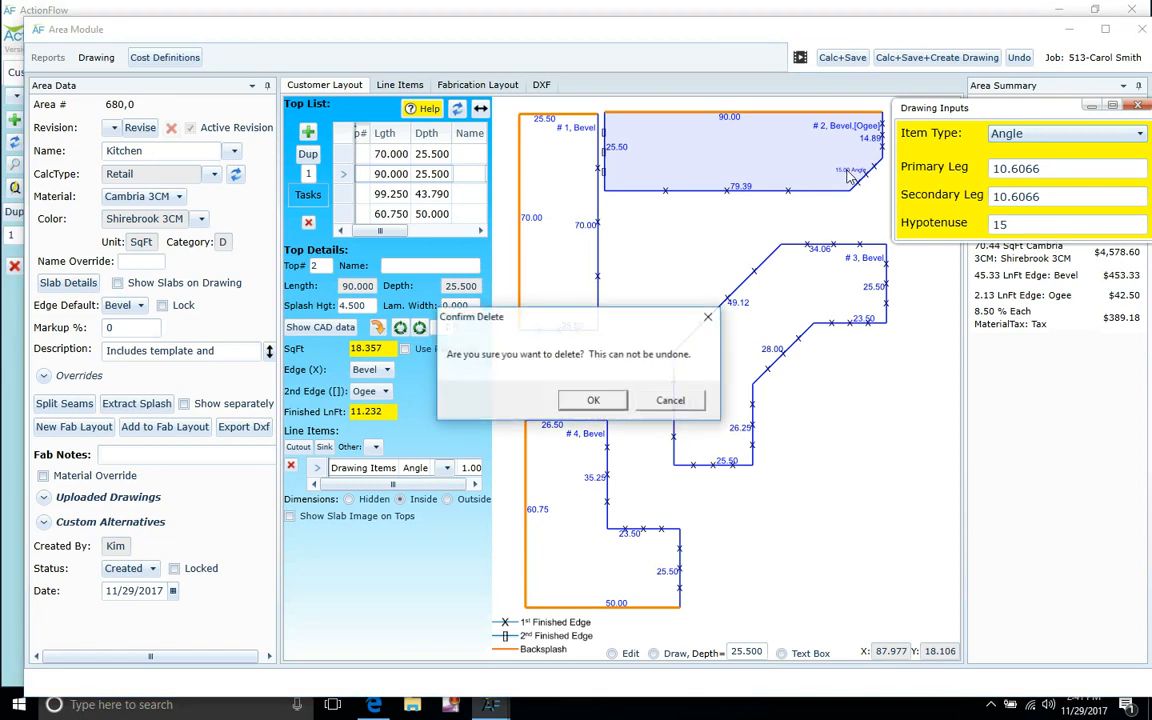
left_click(590, 401)
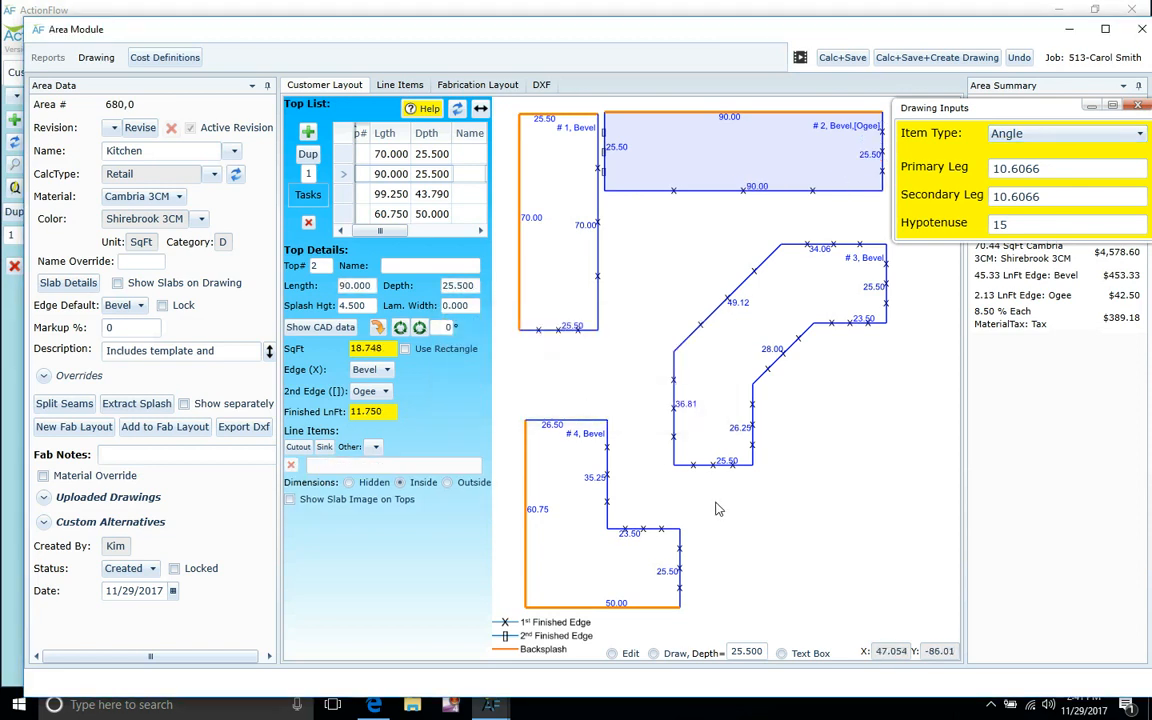
Step: Add the 15-inch angle to the inside corner of top #4, delete it, and close the drawing inputs
left_click(595, 549)
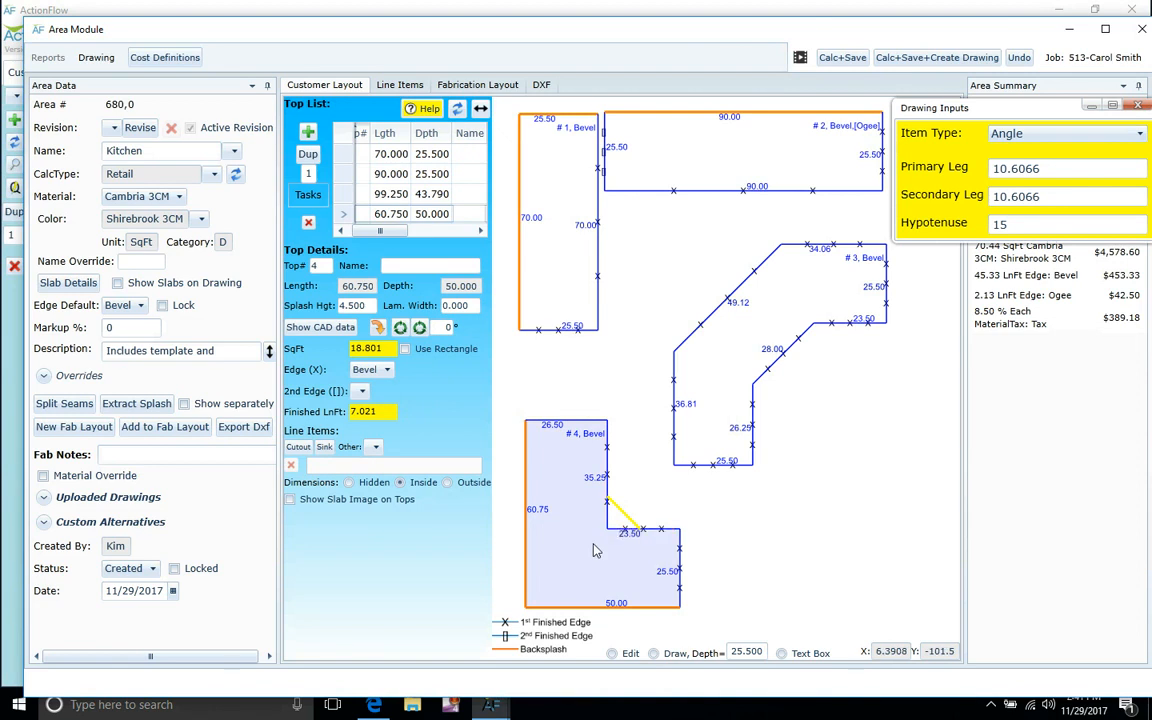
right_click(593, 544)
left_click(593, 544)
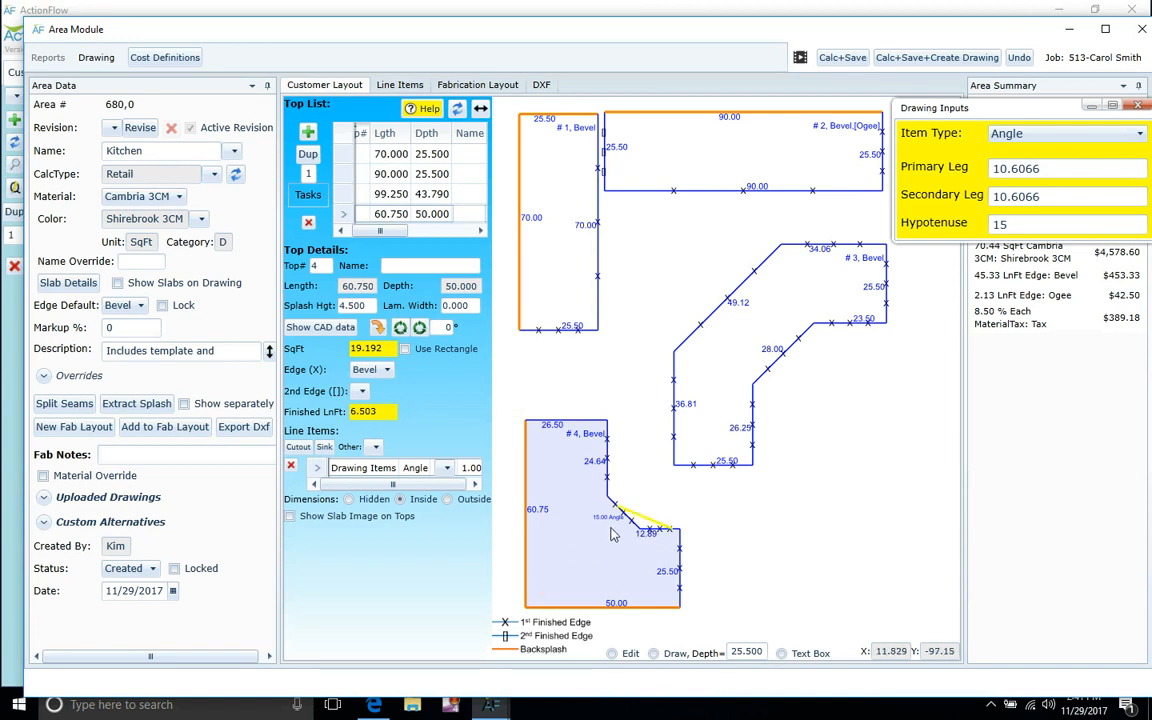
key("Delete")
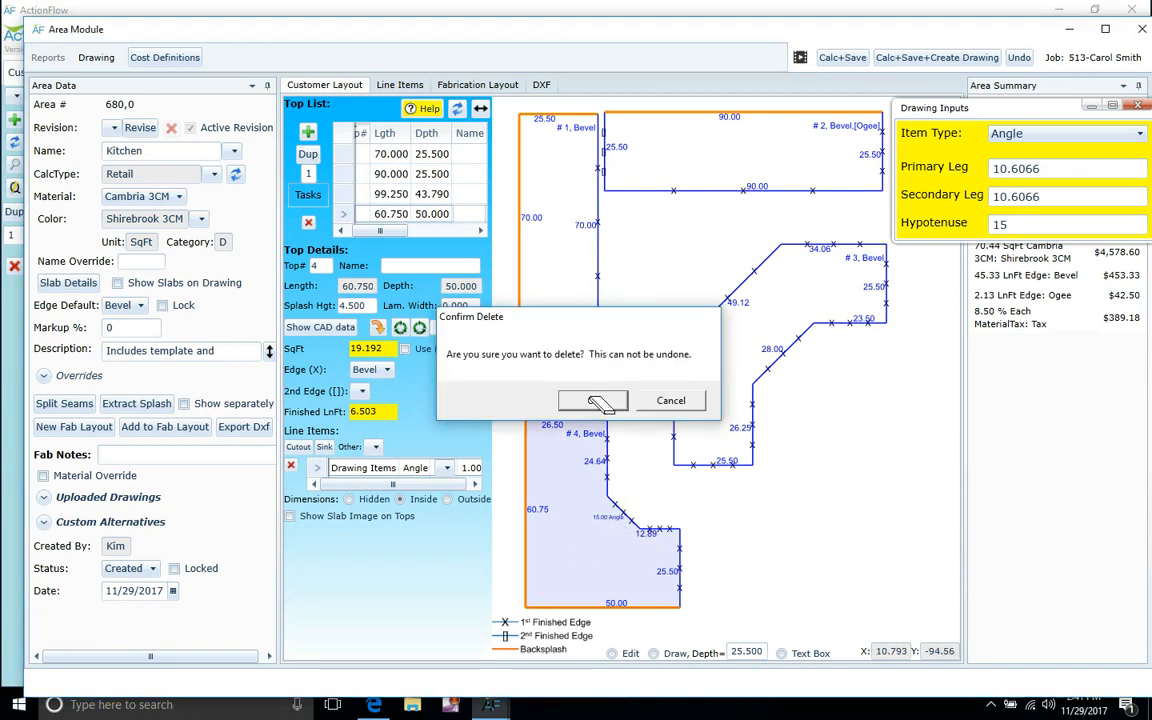
key("Return")
left_click(1137, 107)
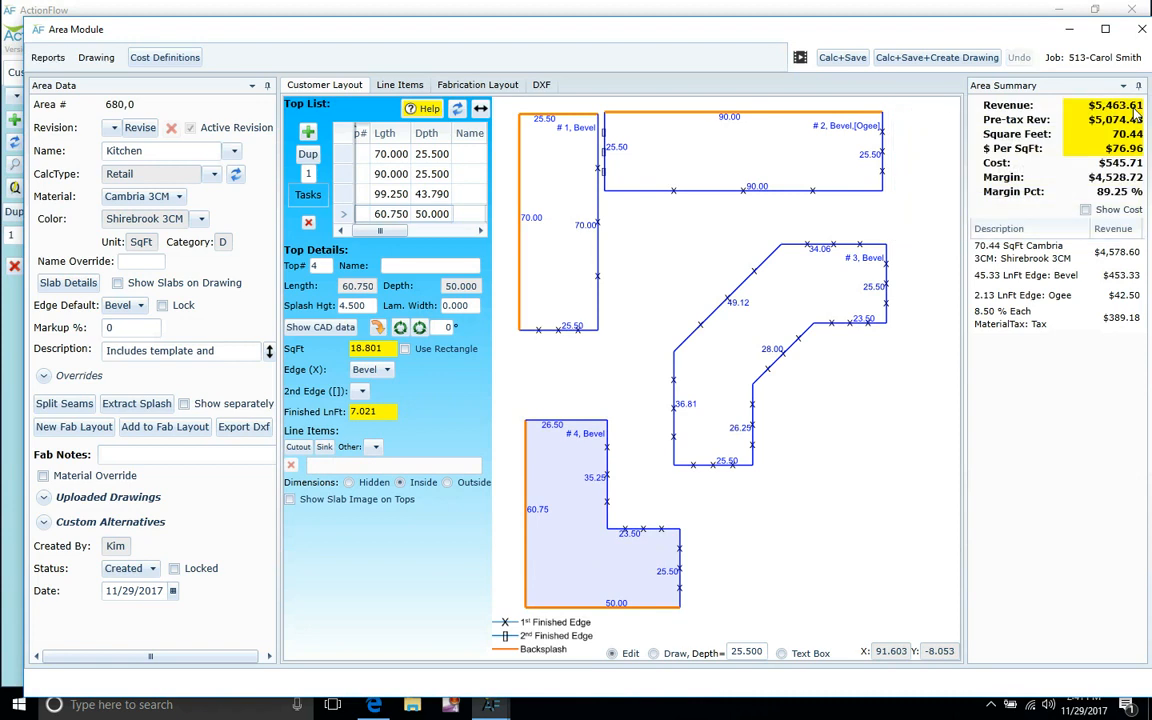
Step: Start an Arc on top #2 and set it to 5 inches
left_click(781, 176)
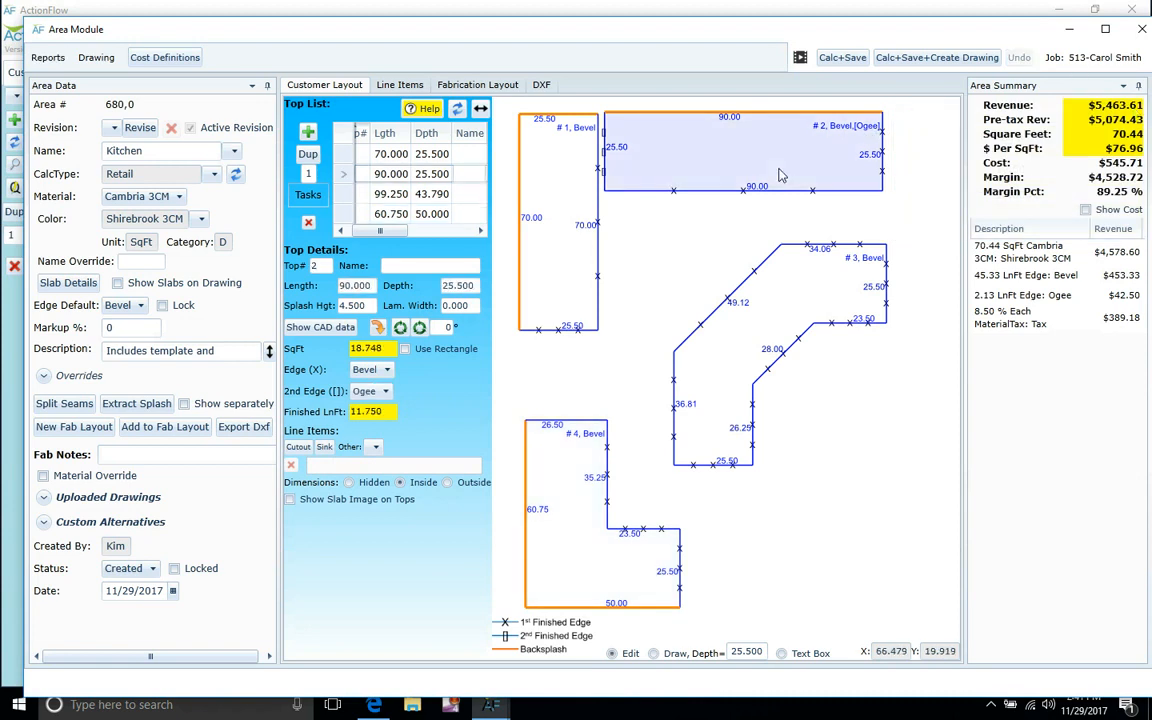
right_click(781, 176)
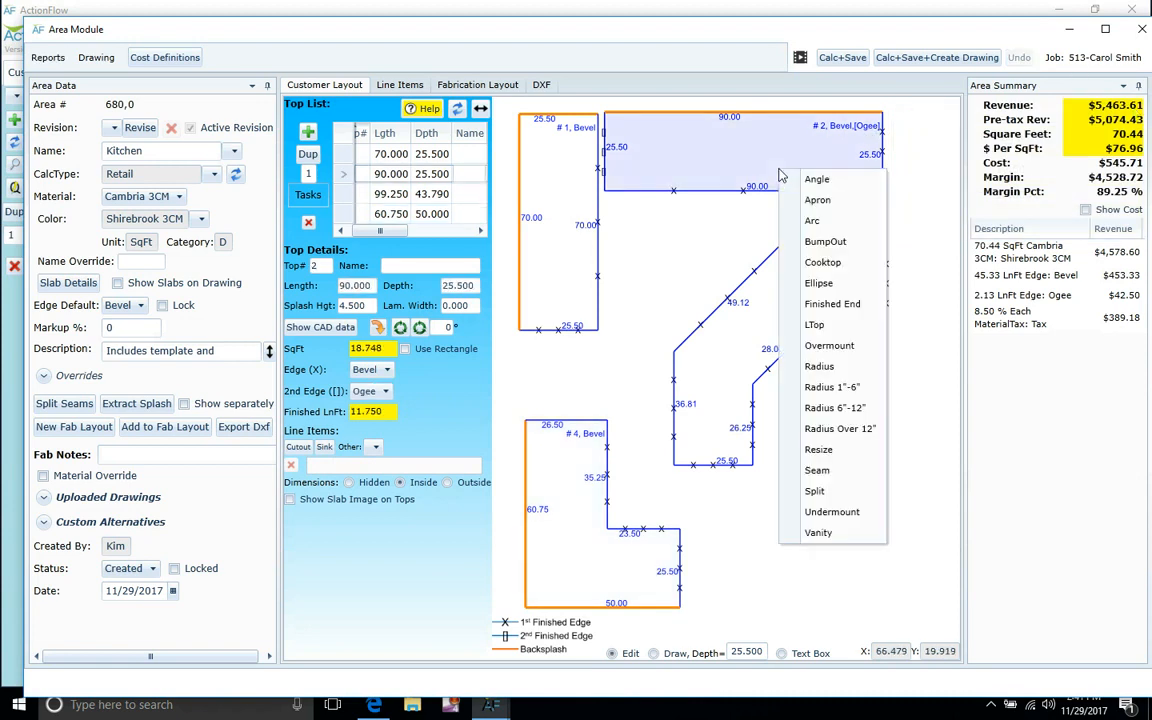
left_click(814, 221)
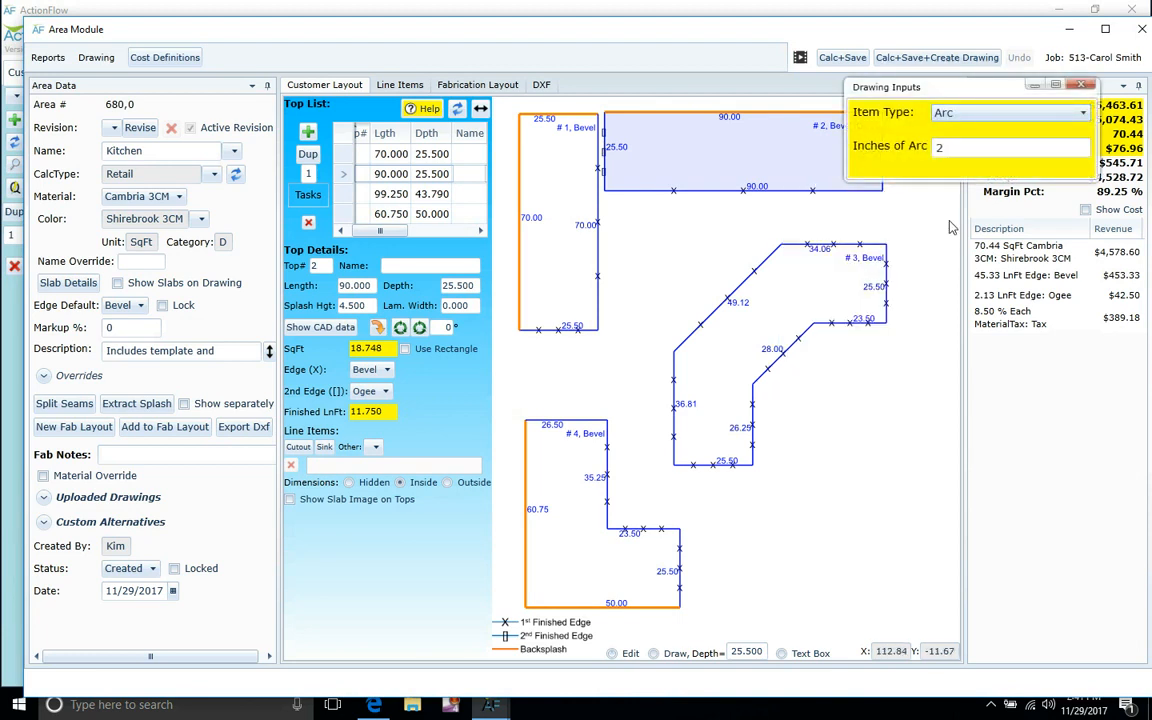
double_click(945, 146)
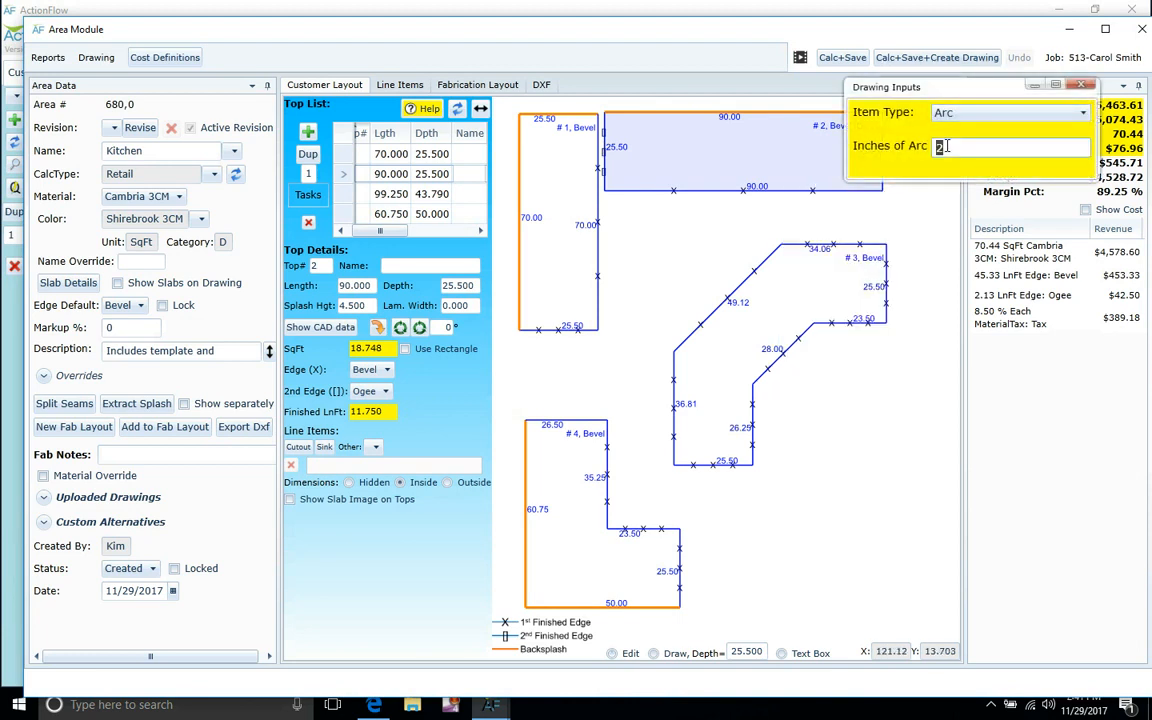
type("5")
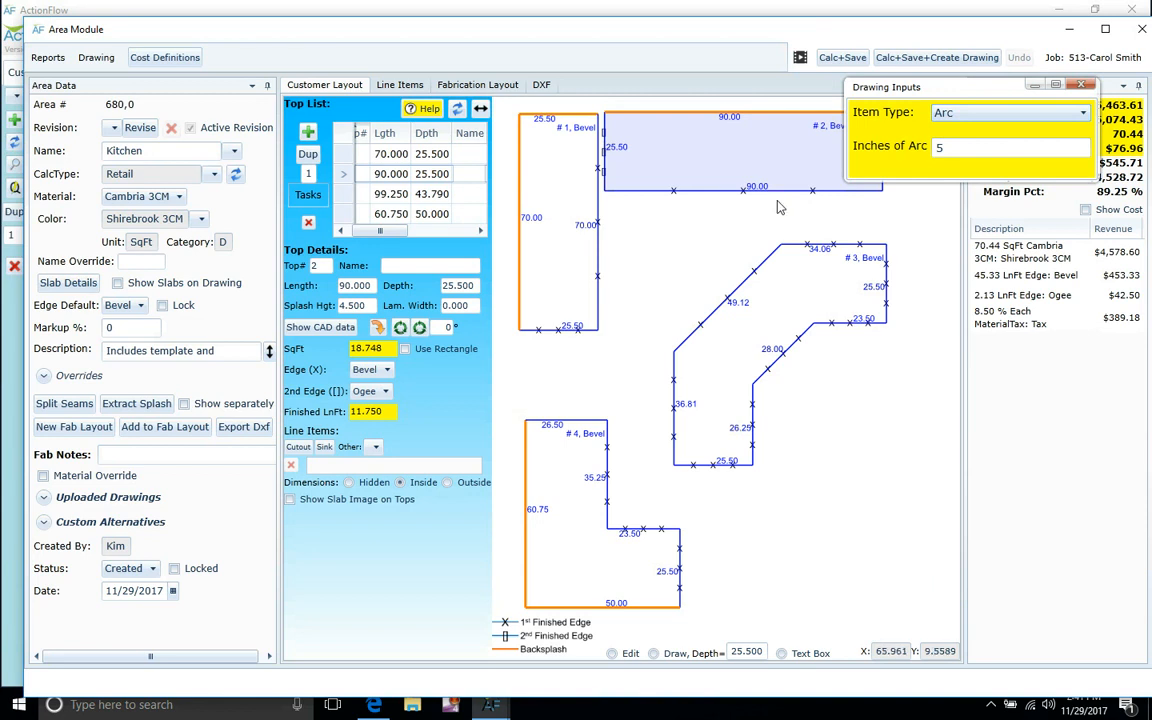
Step: Apply a 10-inch arc to the lower 90.00 edge of top #2, and delete it
double_click(941, 148)
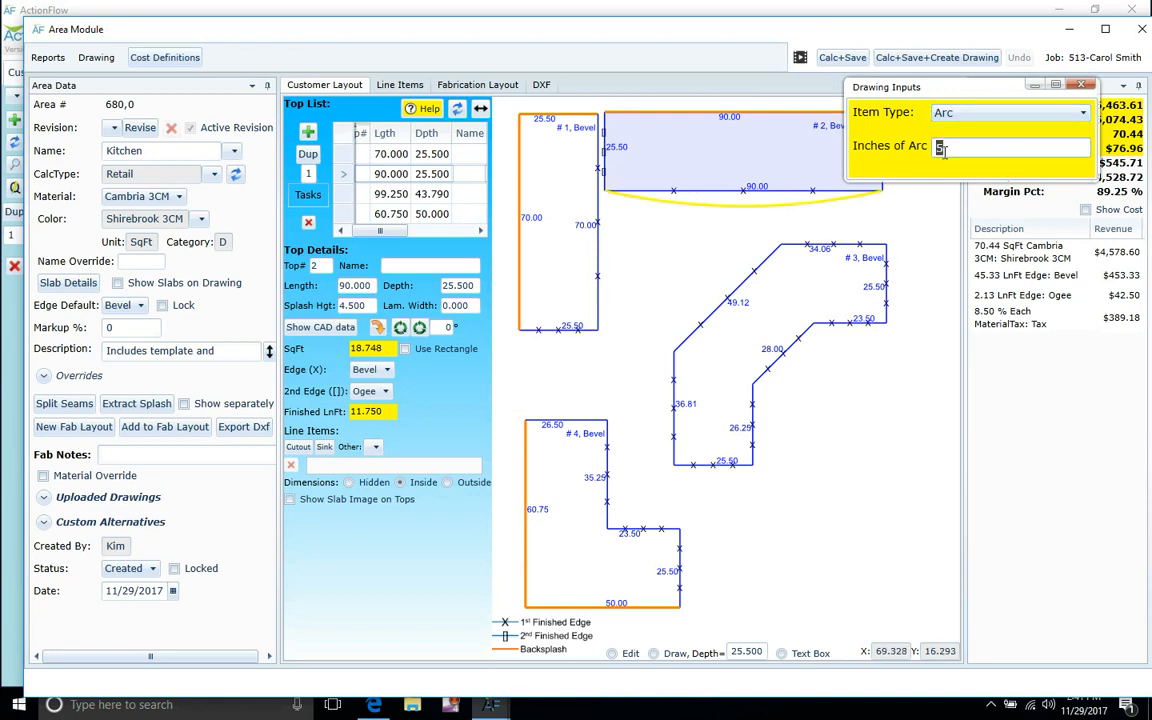
type("10")
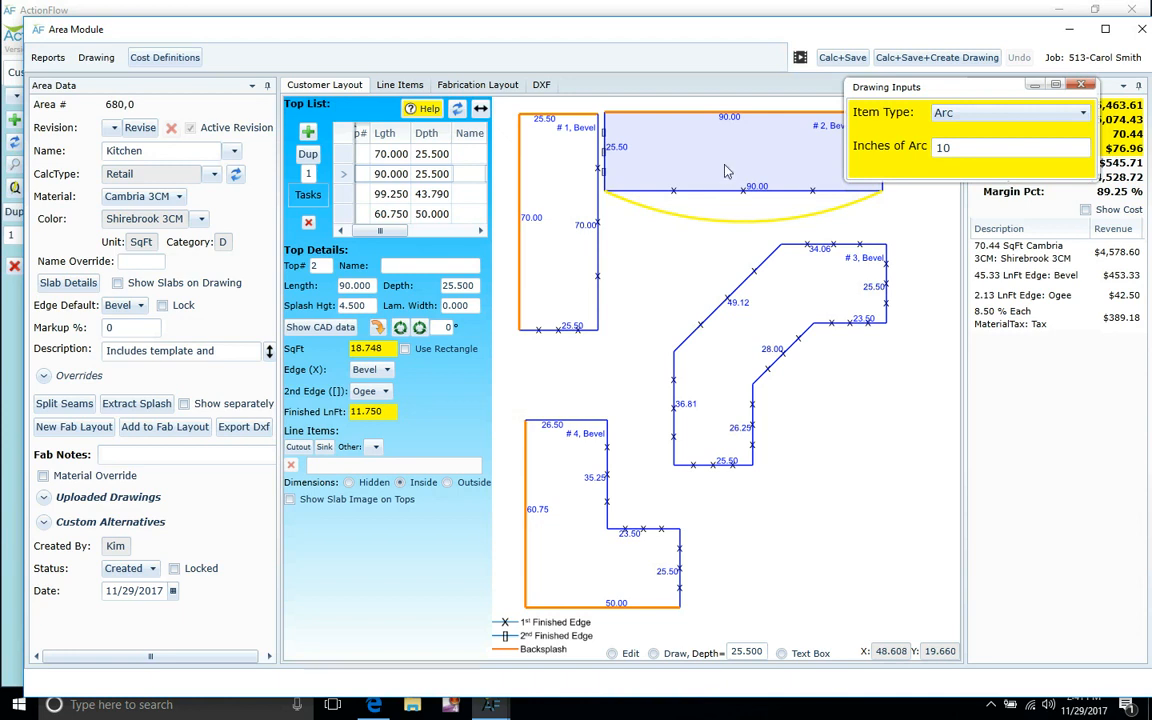
left_click(660, 150)
left_click(764, 188)
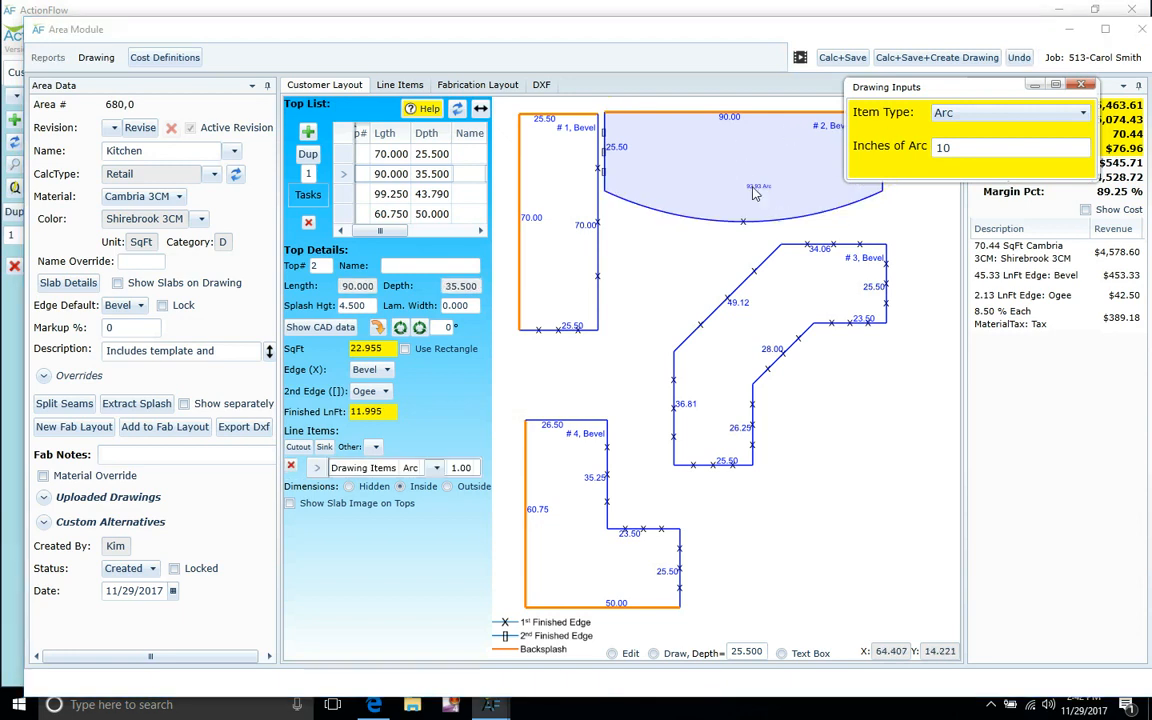
left_click(610, 397)
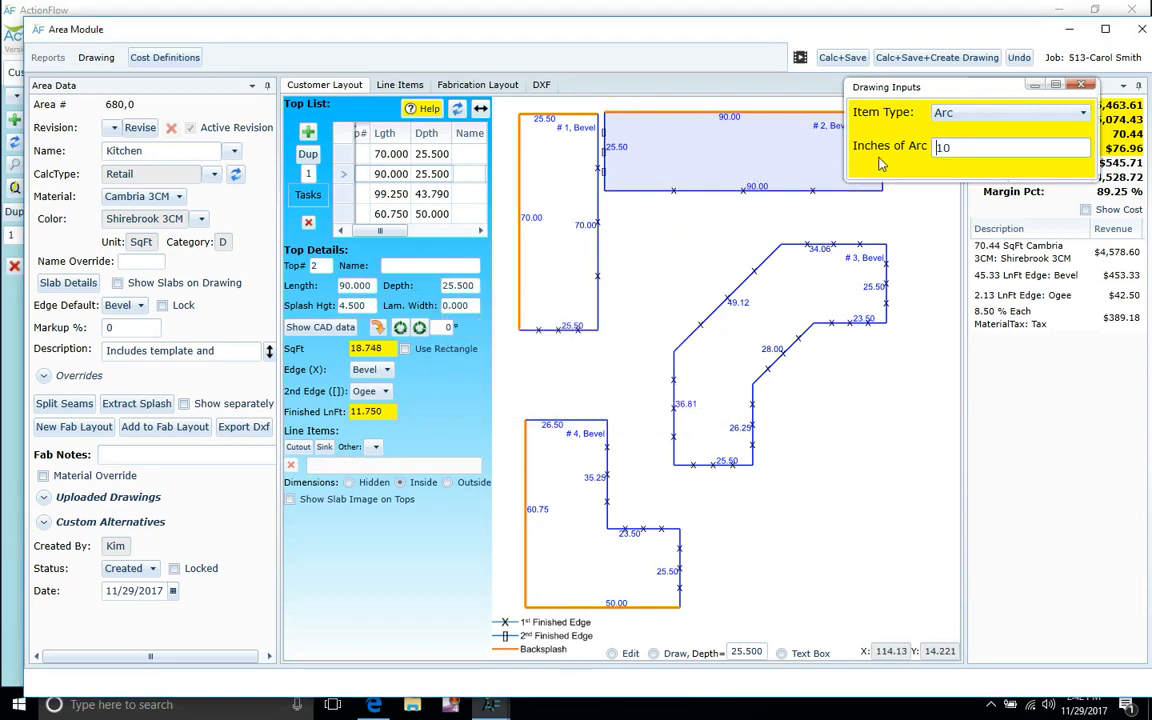
Step: Apply an arc of -10 inches to the lower 90.00 edge of top #2, delete it, and close the drawing inputs
type("-")
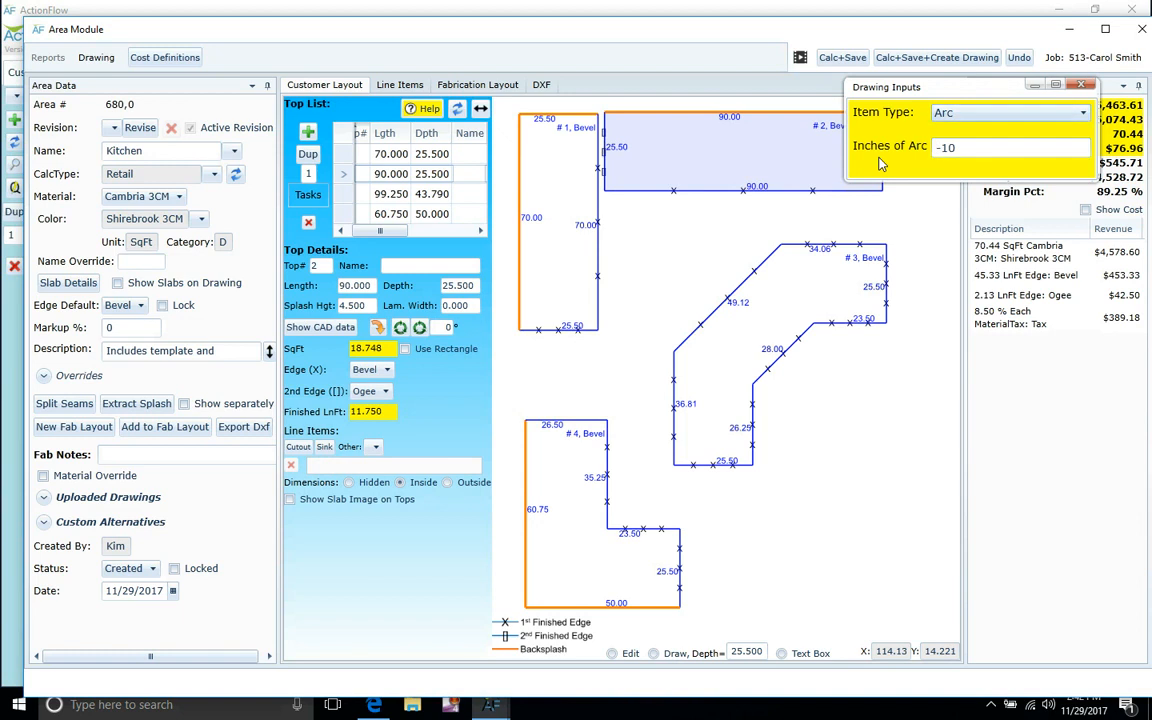
left_click(685, 189)
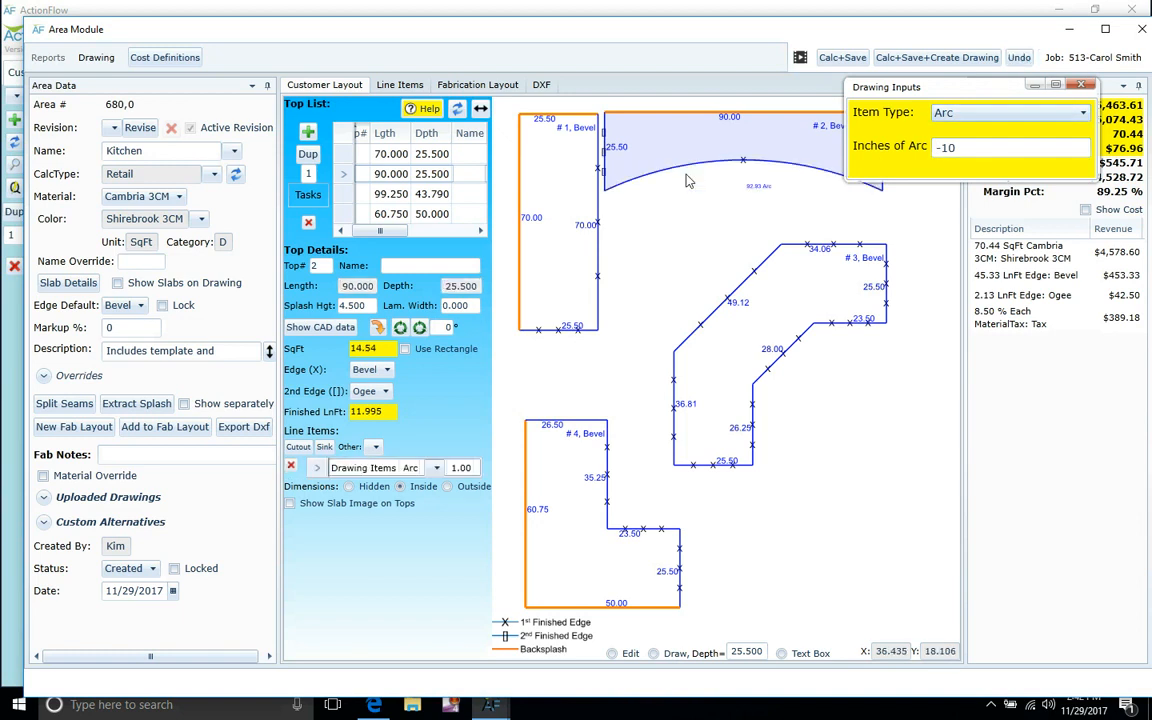
key("Delete")
left_click(550, 362)
left_click(1080, 85)
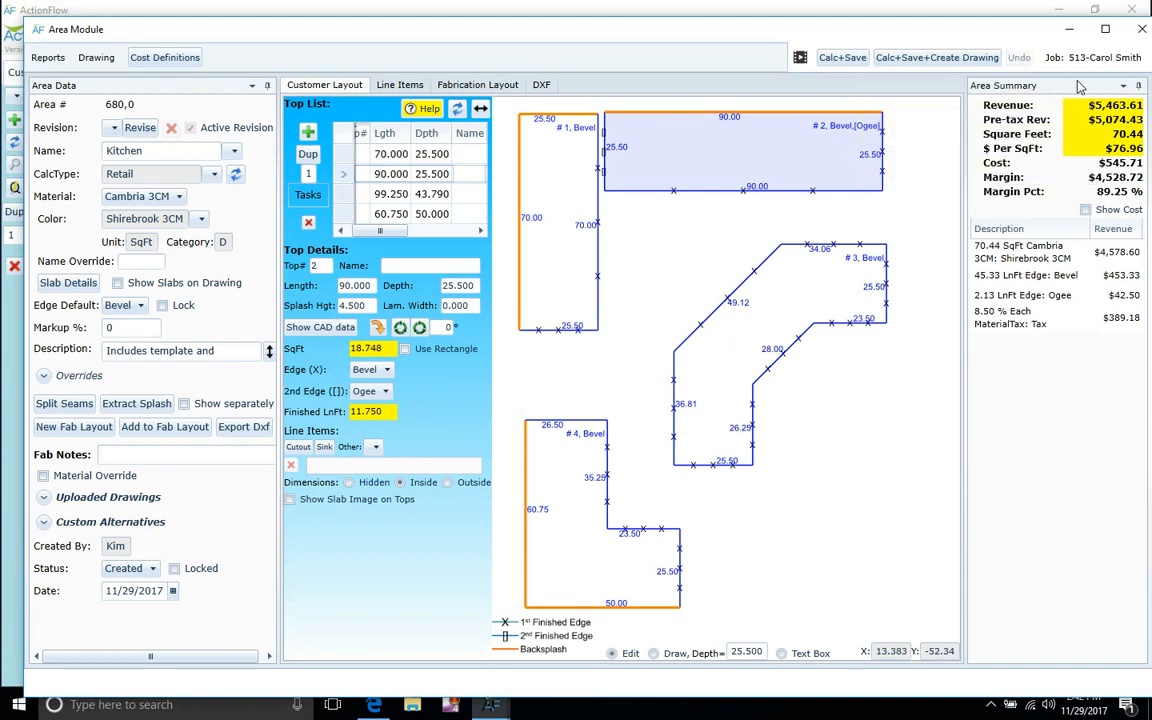
Step: Add a BumpOut to the lower edge of top #2, 5 from the corner, 10 deep and 20 wide, and delete it
right_click(731, 187)
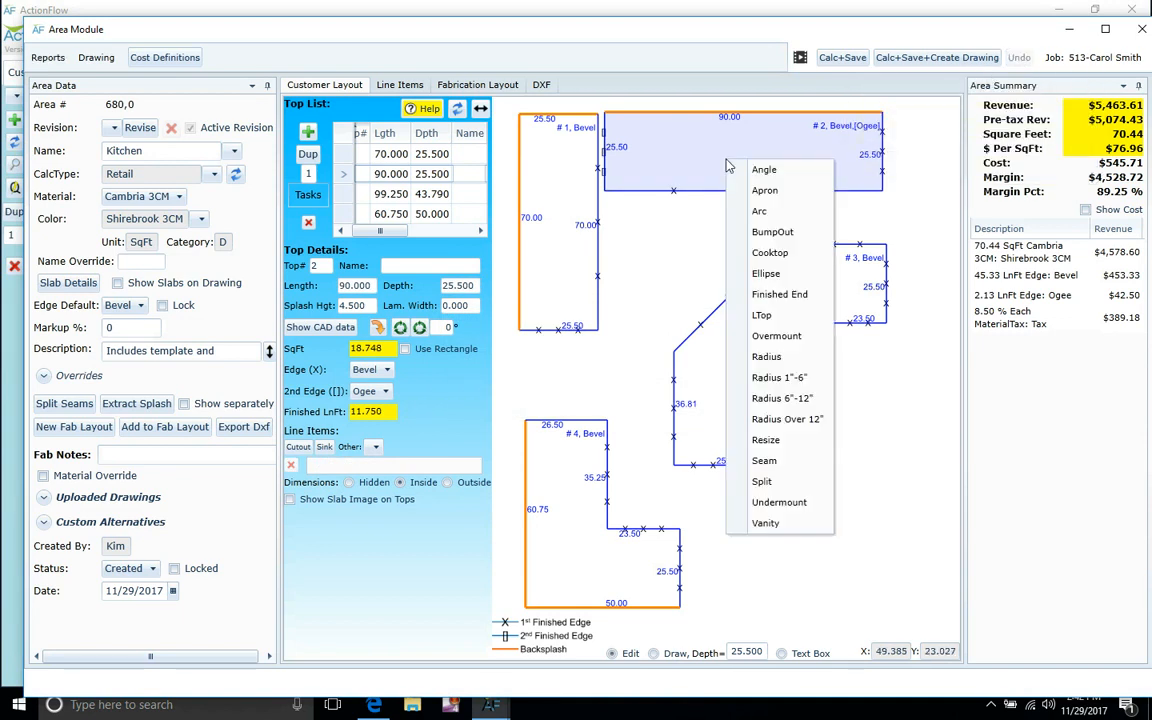
left_click(789, 233)
left_click(1004, 146)
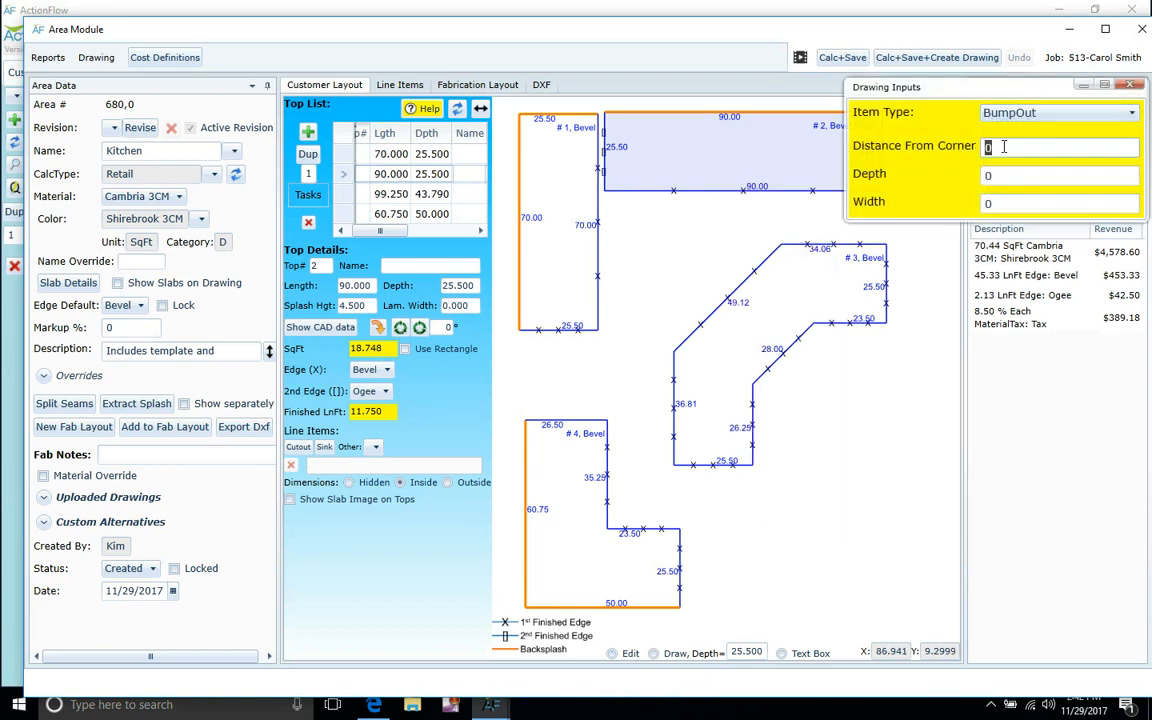
type("5")
key("Tab")
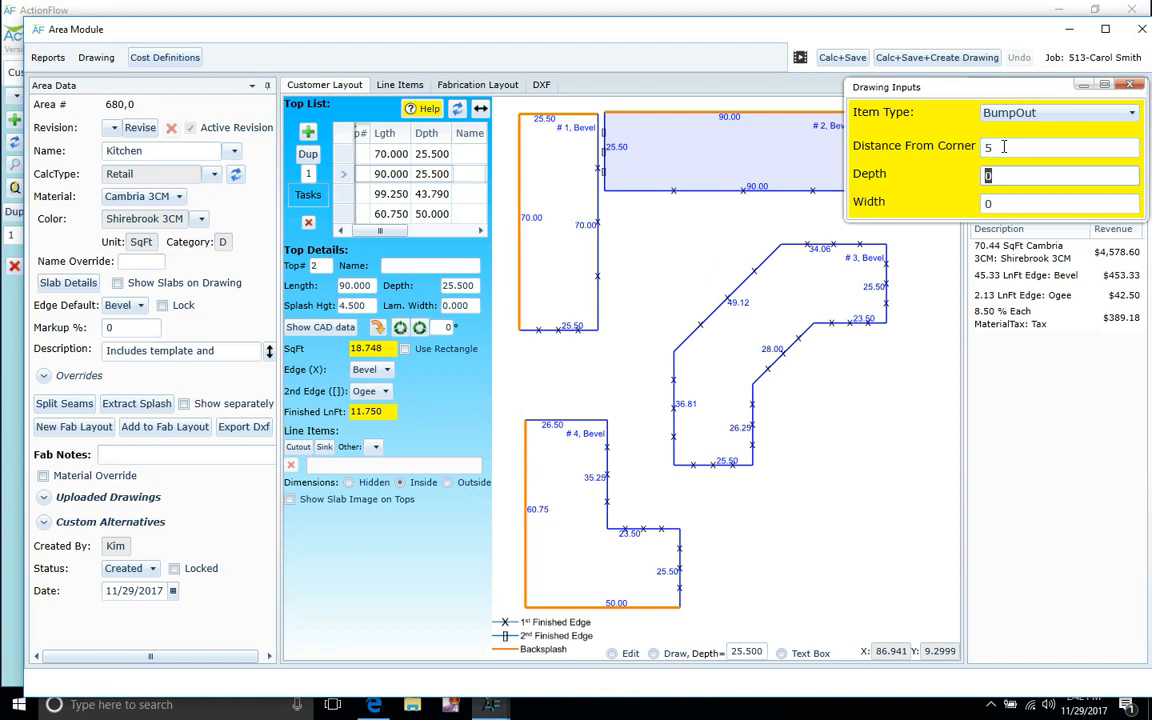
type("10")
key("Tab")
type("20")
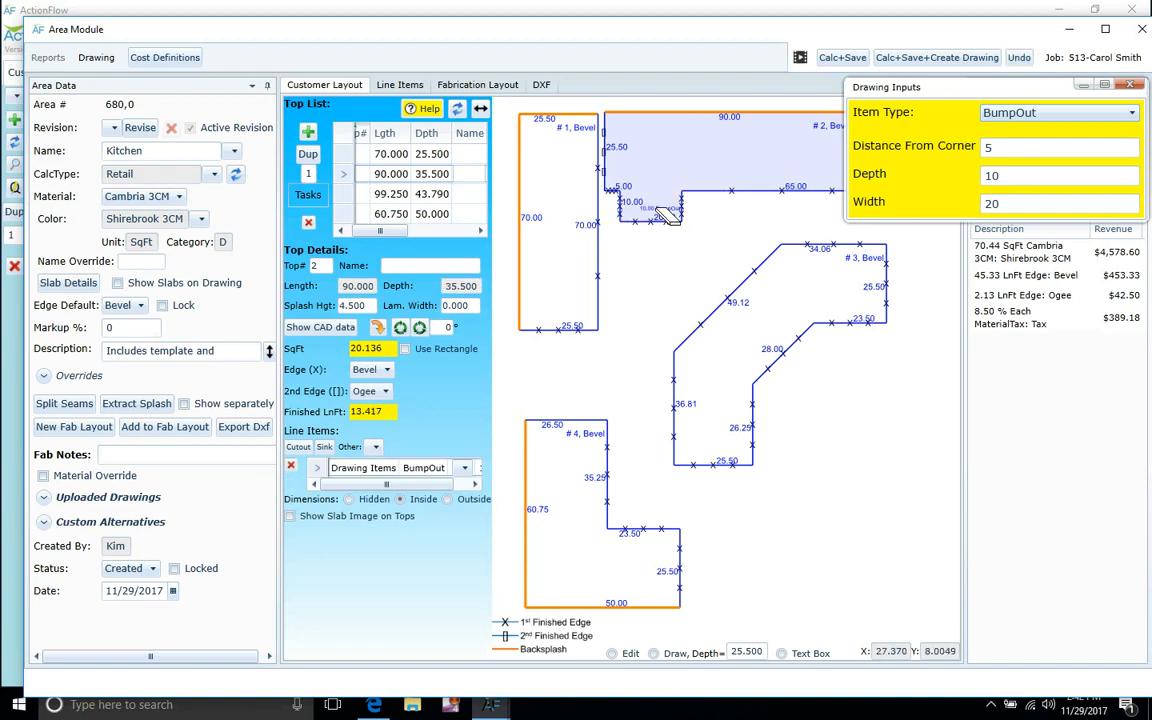
key("Delete")
left_click(595, 402)
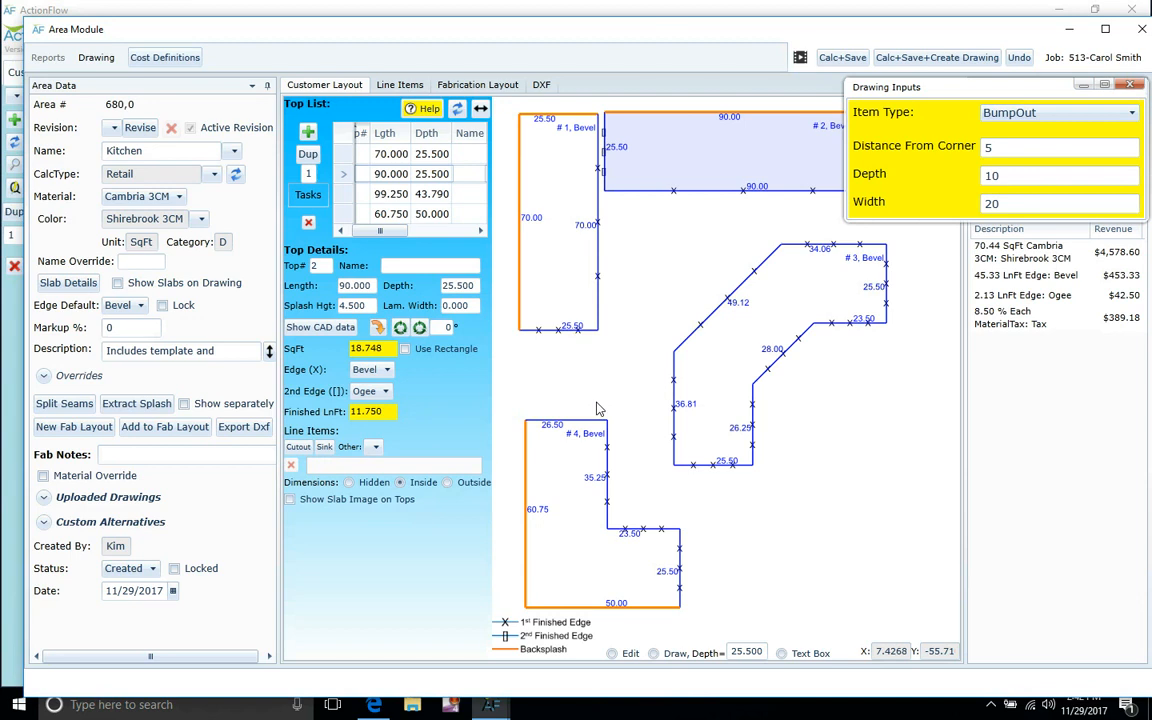
Step: Apply the BumpOut to the lower edge of top #2 with a depth of -10, close the drawing inputs, and delete it
double_click(1072, 180)
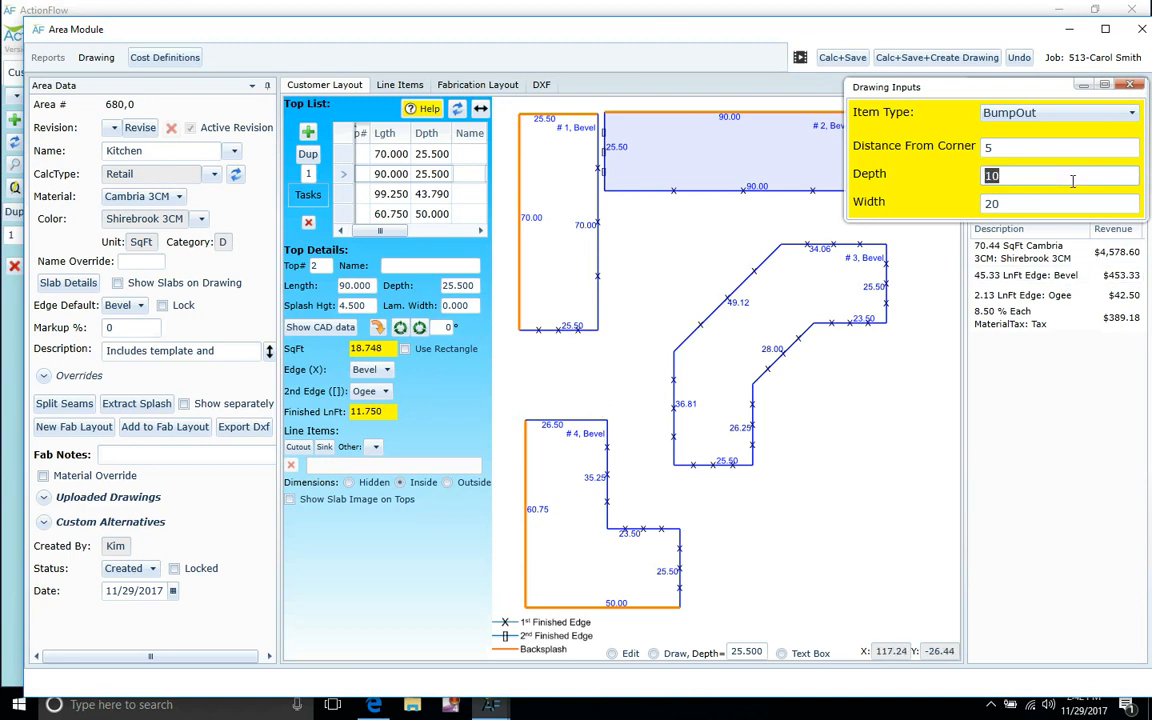
type("-10")
key("Tab")
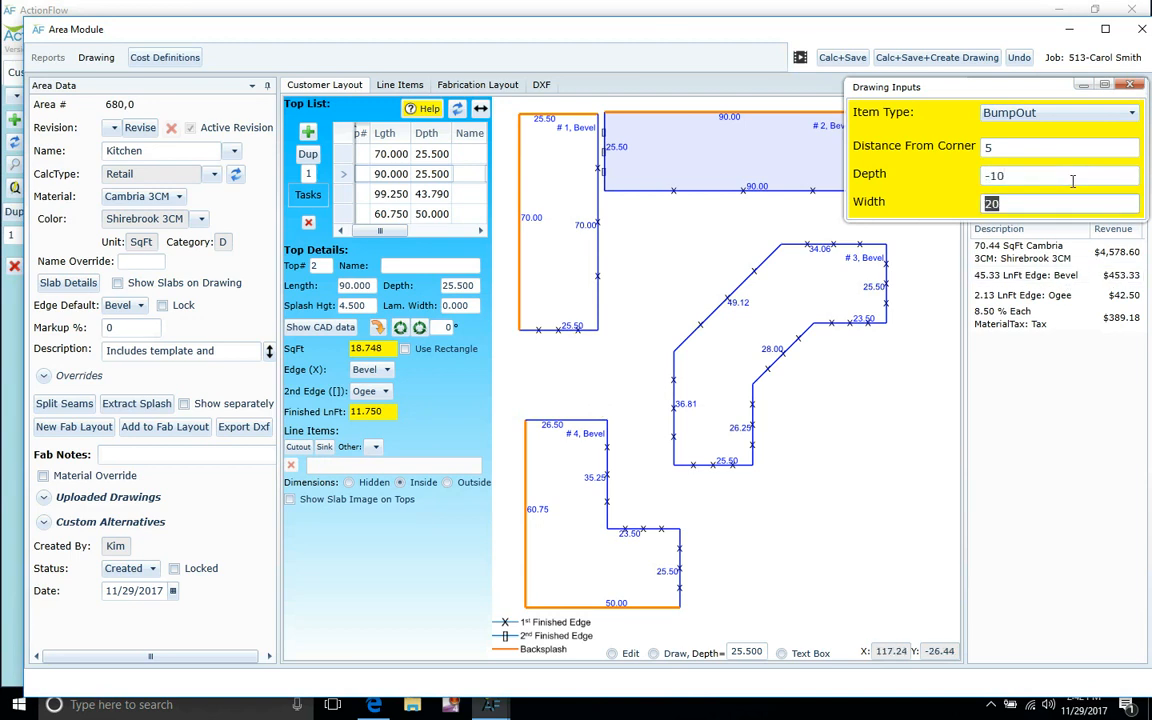
left_click(673, 167)
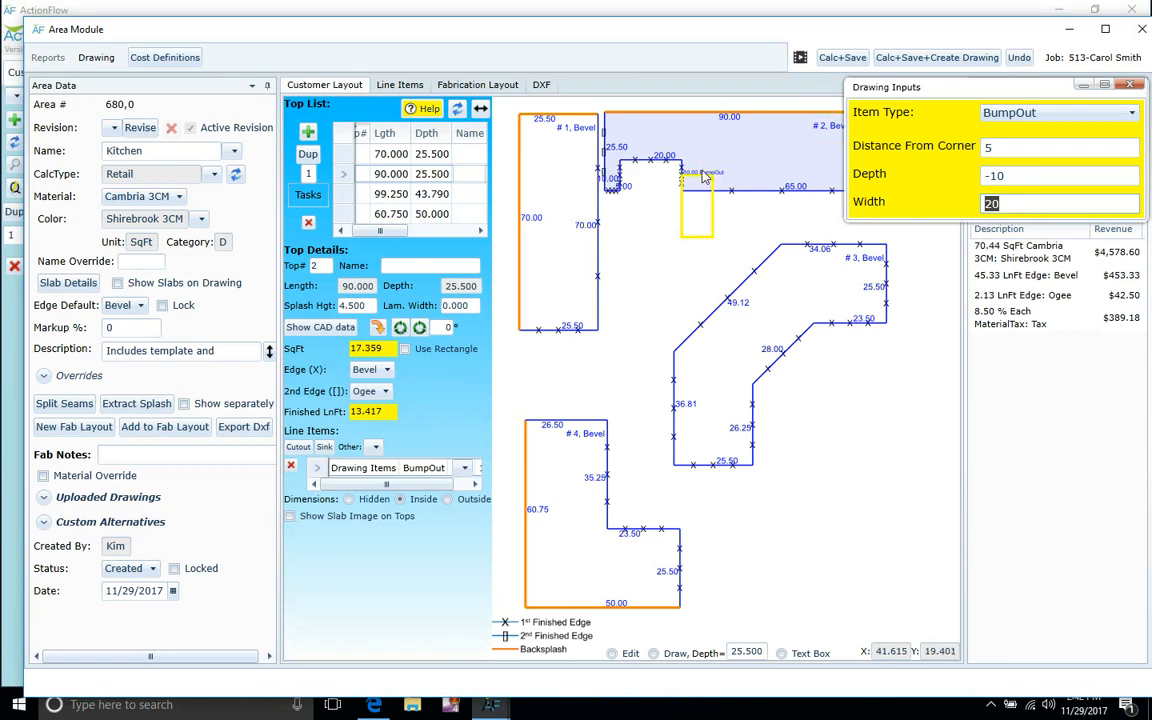
left_click(1131, 85)
key("Delete")
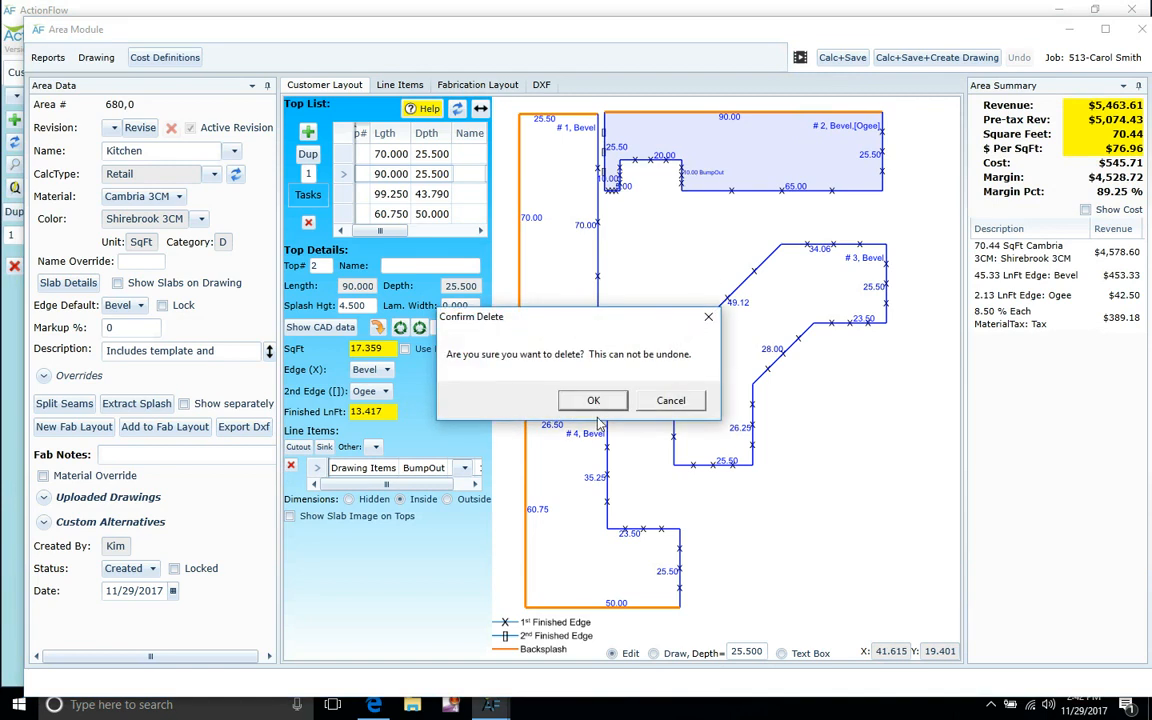
left_click(664, 398)
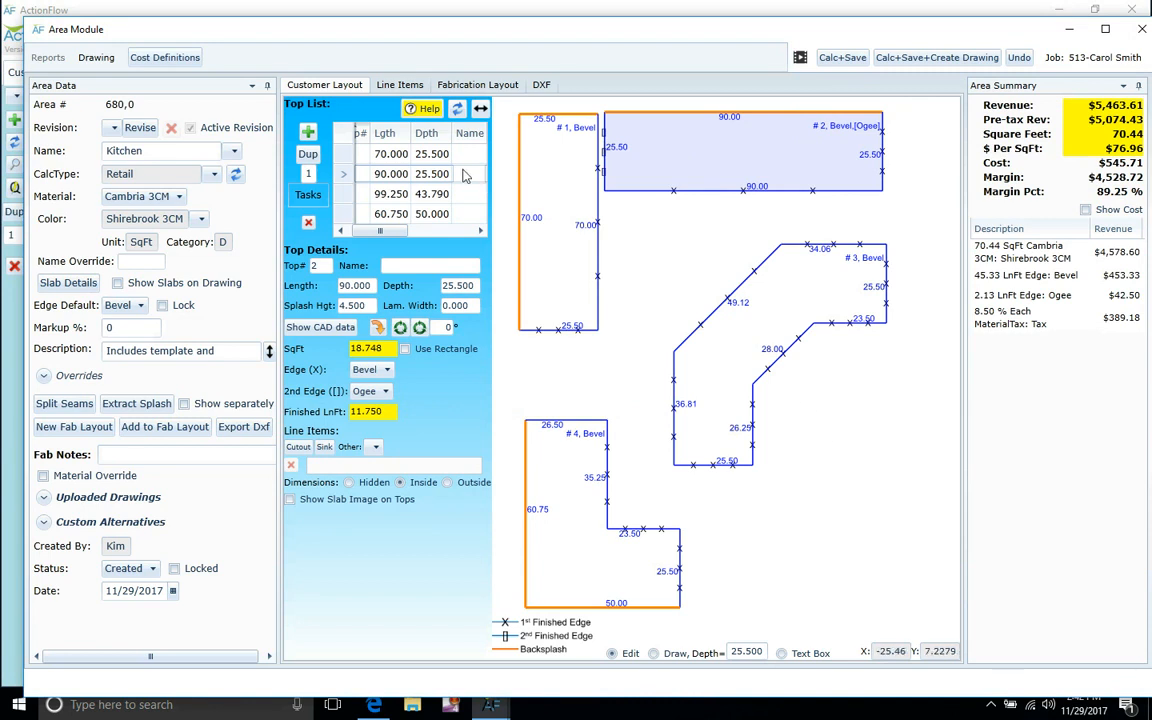
Step: Add a new top with length 40 and depth 40, and place it in the empty area below and to the right of top #3
left_click(308, 133)
type("40")
key("Tab")
type("40")
key("Tab")
left_click_drag(882, 363, 845, 472)
Step: Convert the 40 by 40 top #5 into a circle with the Ellipse item, and close the drawing inputs
right_click(820, 471)
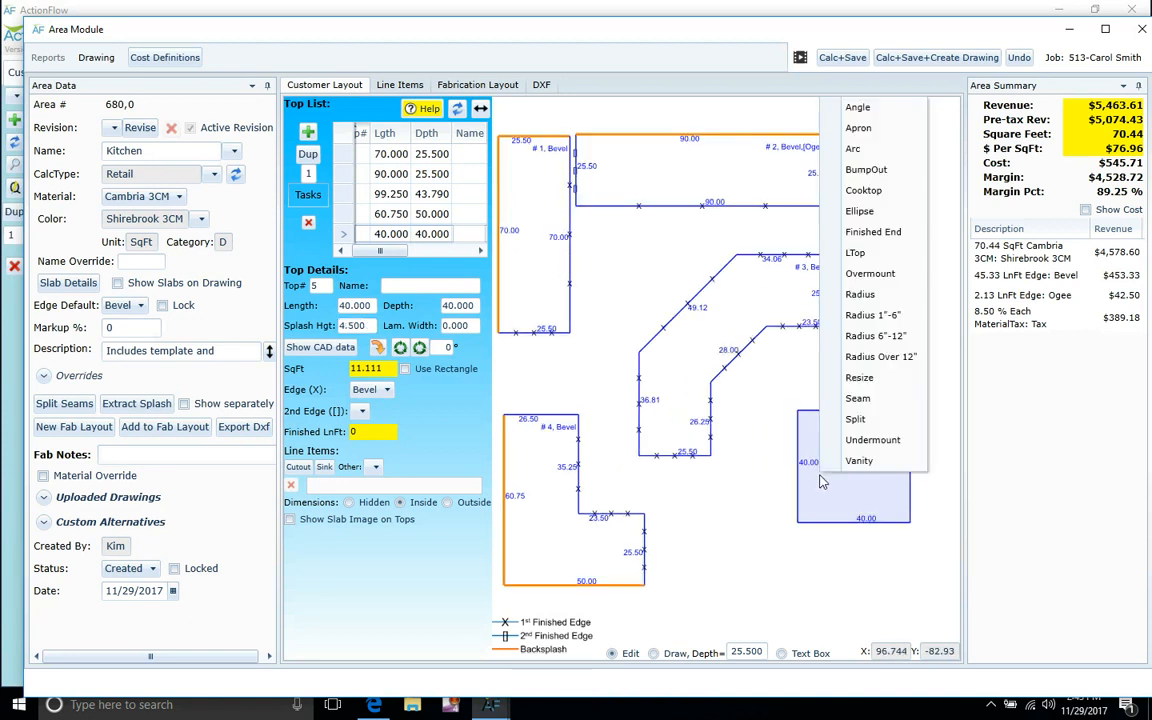
left_click(860, 211)
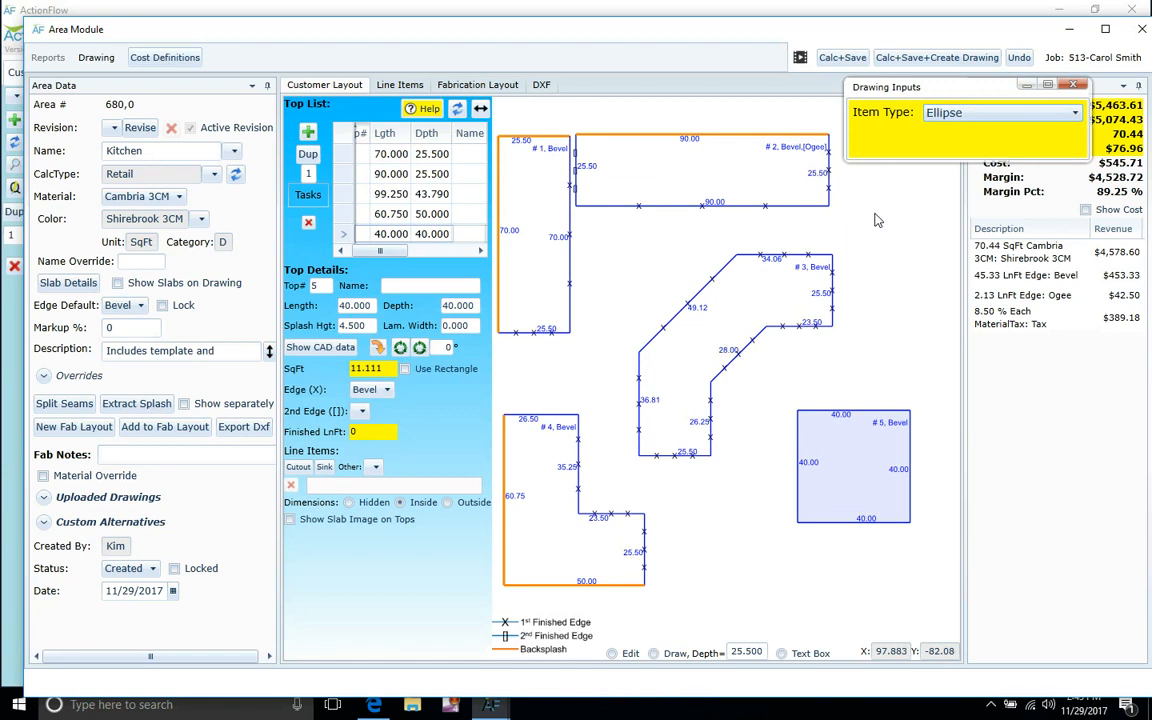
left_click(848, 490)
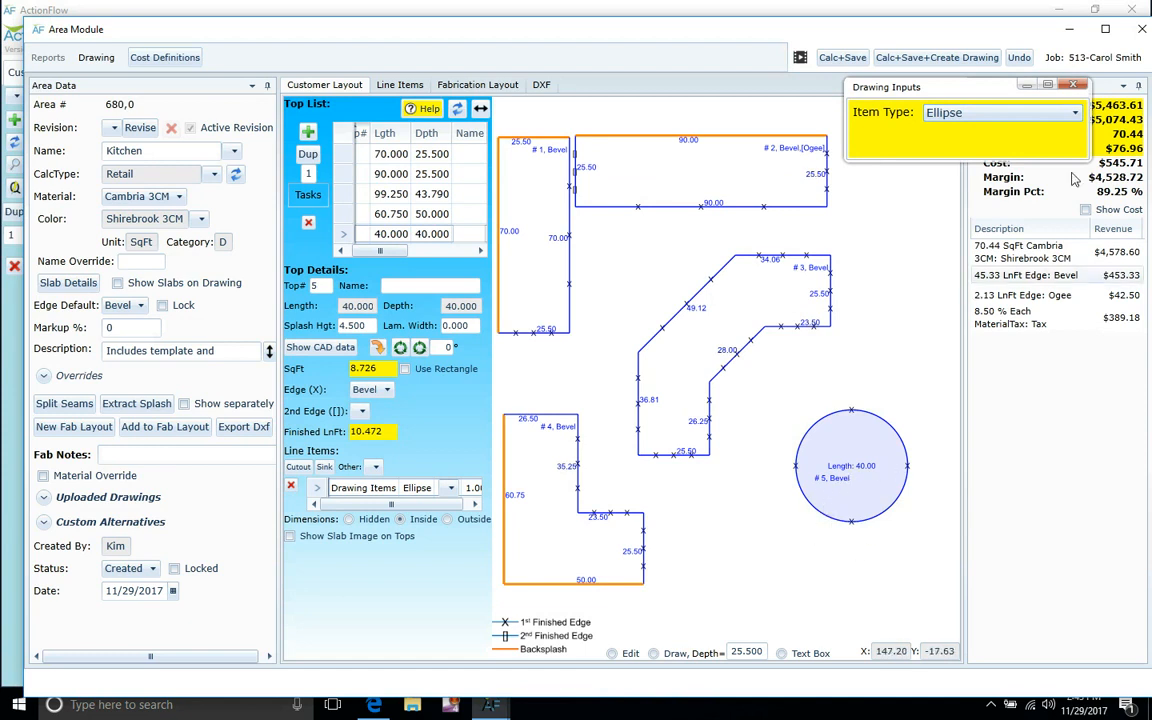
left_click(1073, 84)
left_click_drag(910, 320, 941, 350)
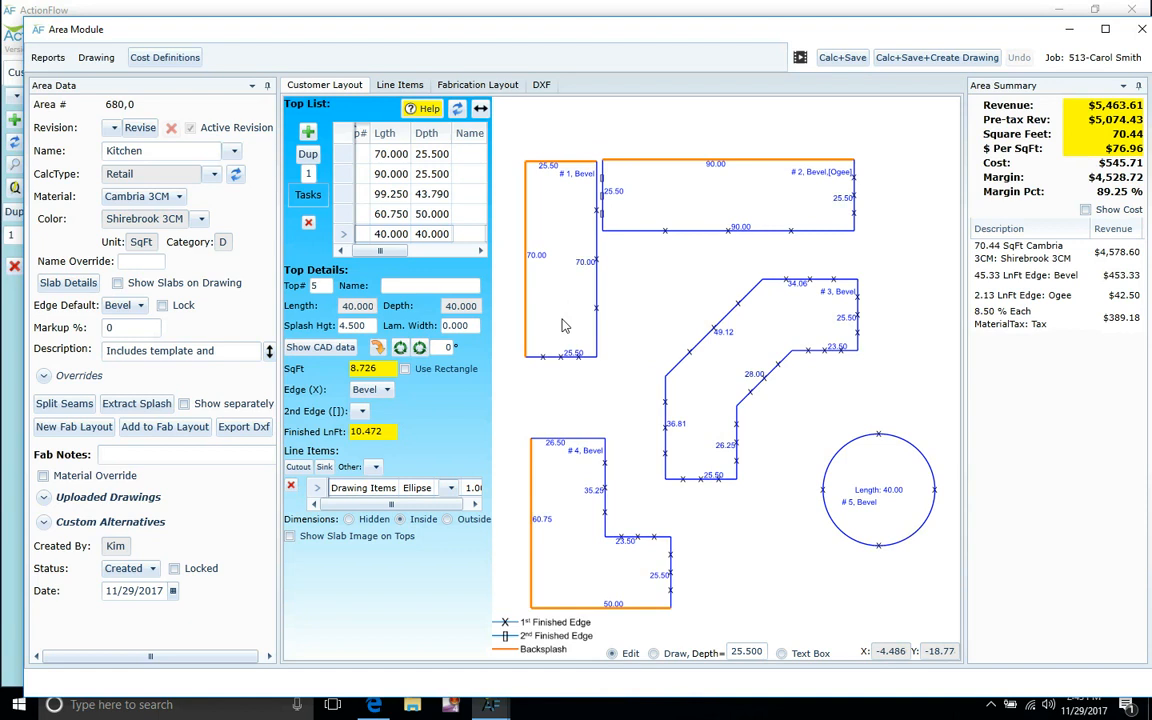
Step: Add an LTop with length 30 and depth 25.5 to the lower-right end of top #1
left_click(563, 325)
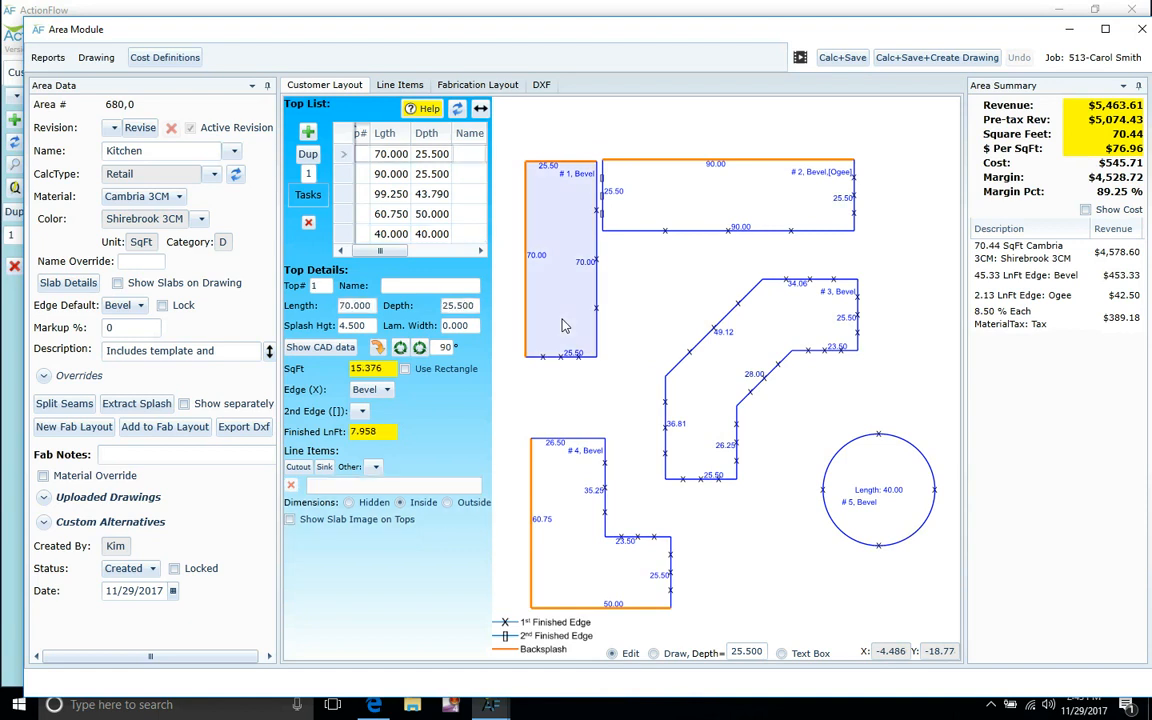
right_click(562, 320)
left_click(607, 480)
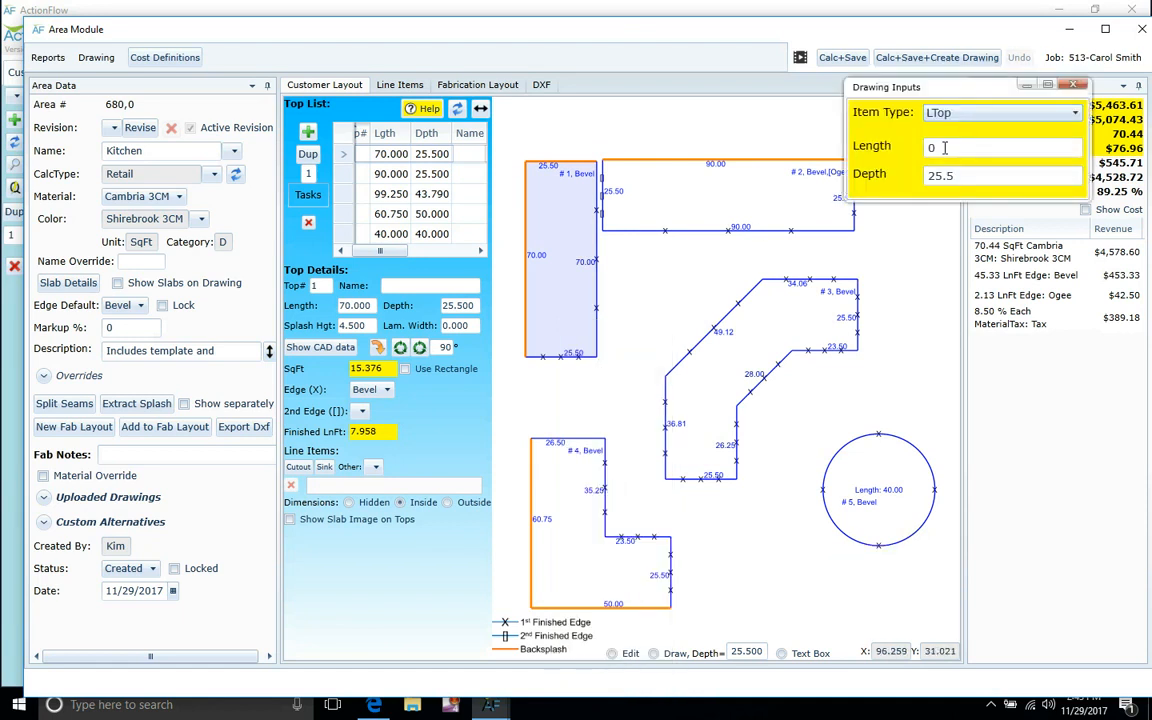
double_click(973, 149)
type("30")
key("Tab")
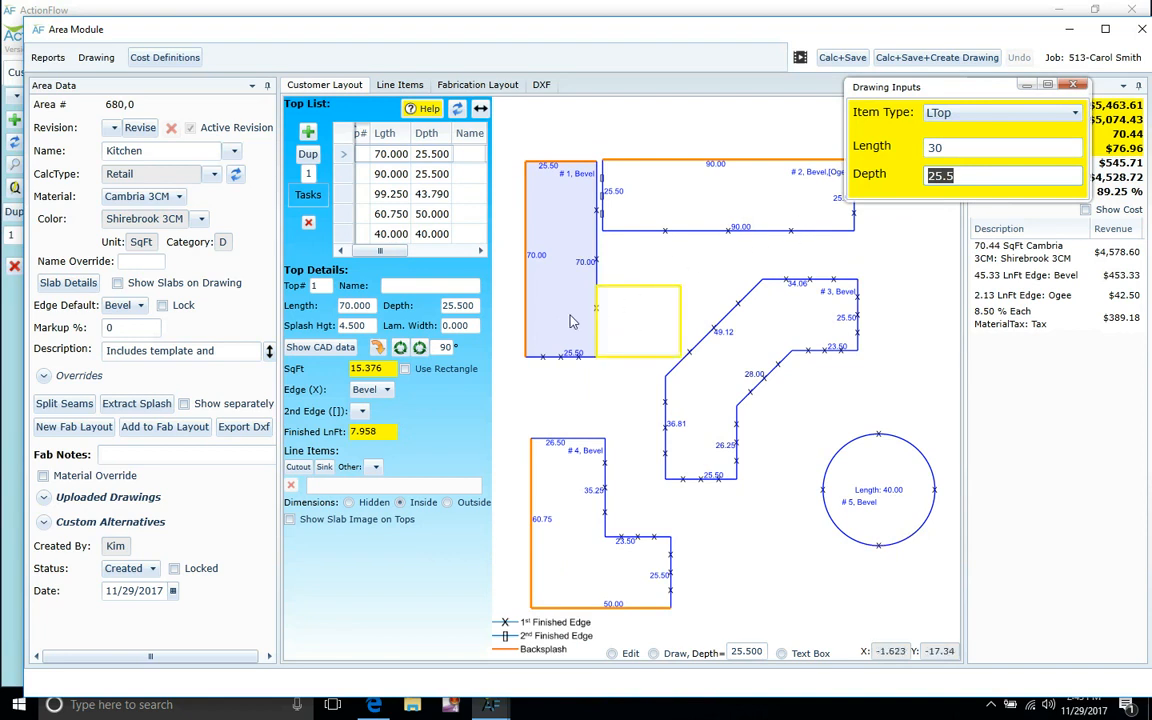
left_click(573, 321)
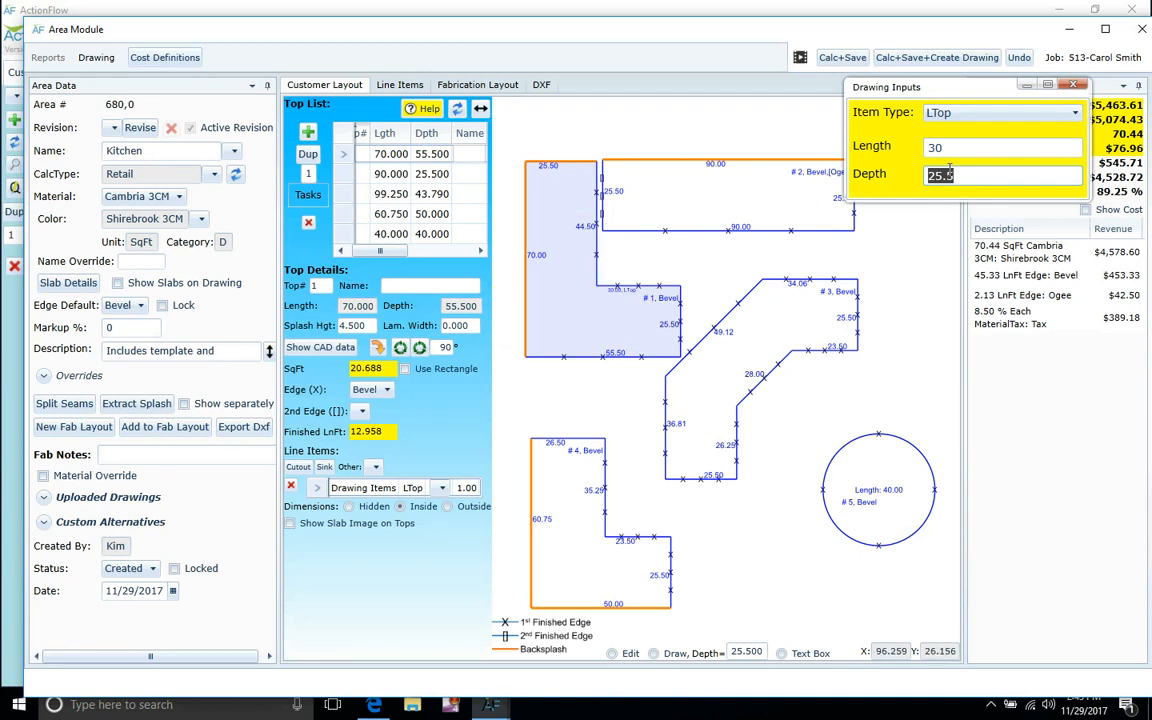
Step: Cut an LTop with length -20 and depth 25.5 from the lower-left corner of top #1, and close the drawing inputs
left_click(972, 146)
type("-")
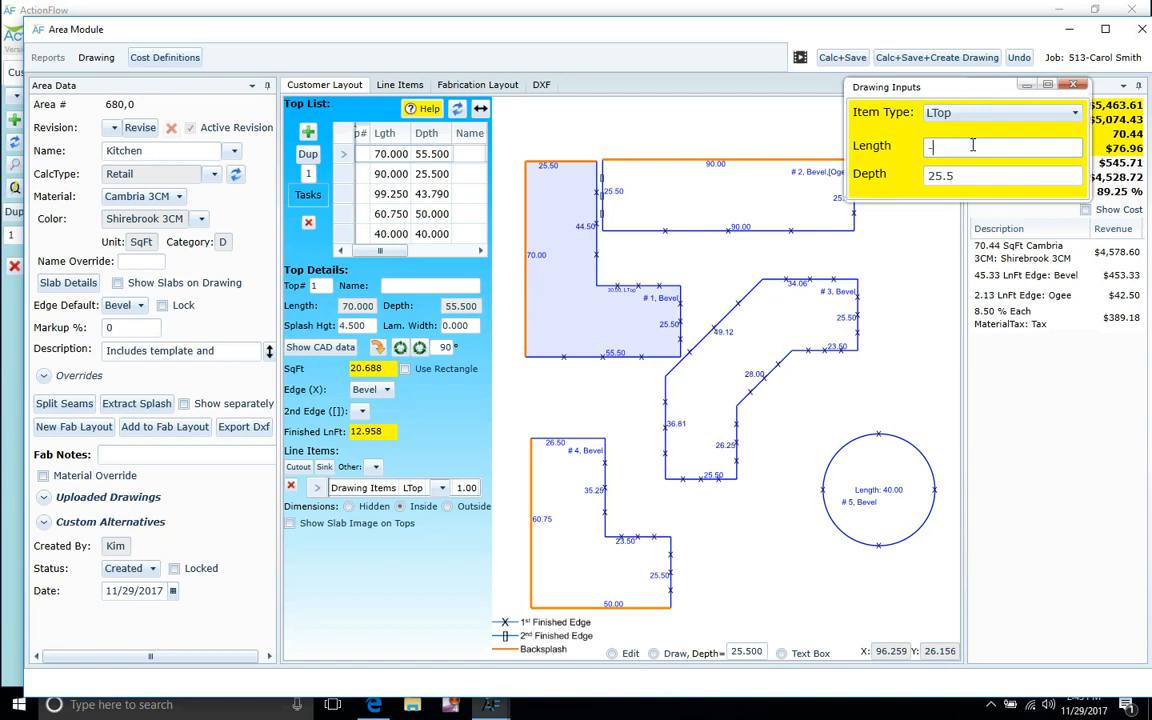
type("020")
key("Tab")
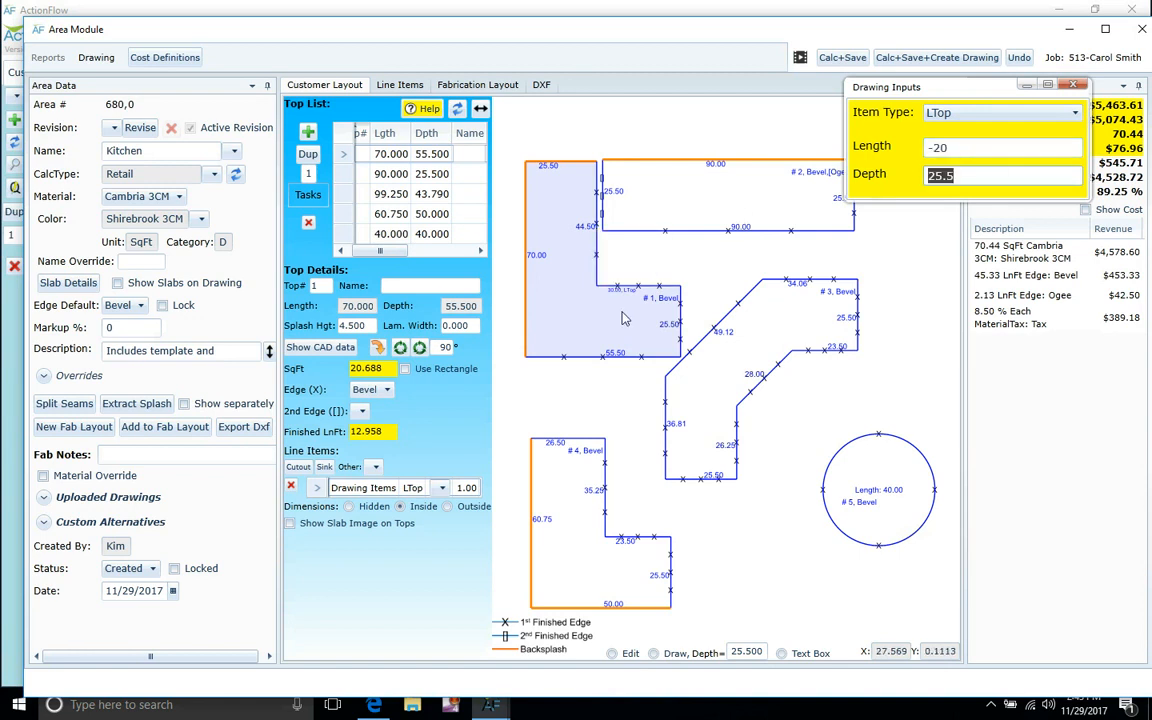
left_click(545, 272)
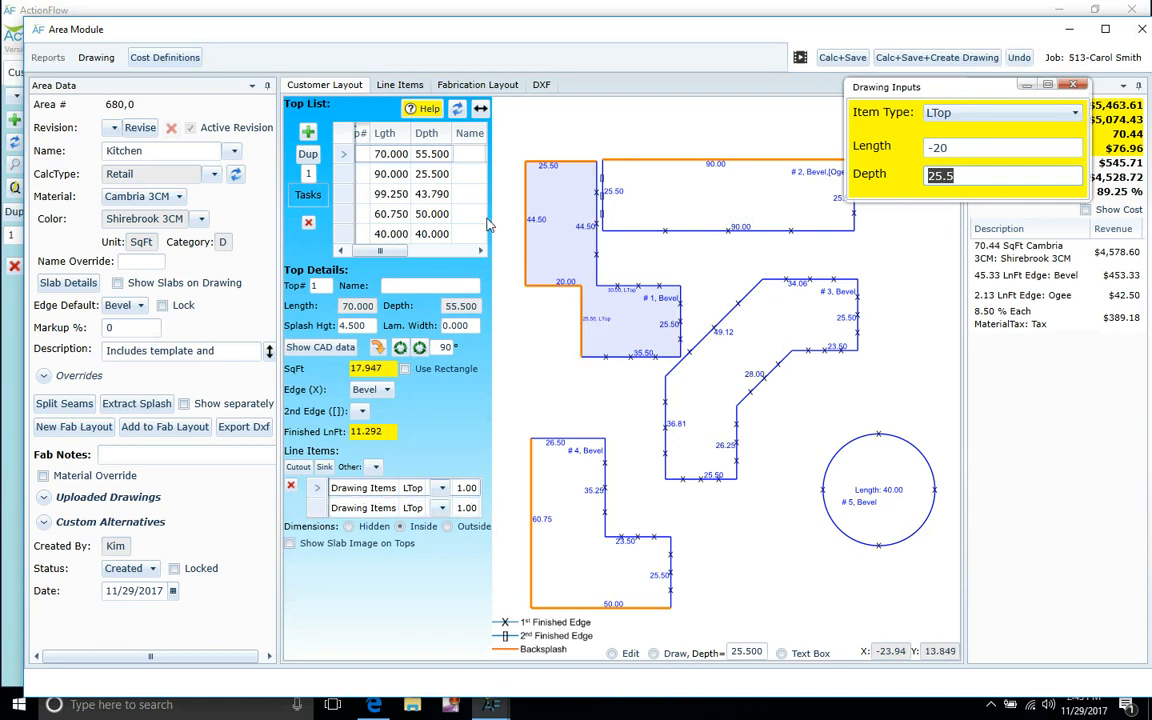
left_click(1081, 84)
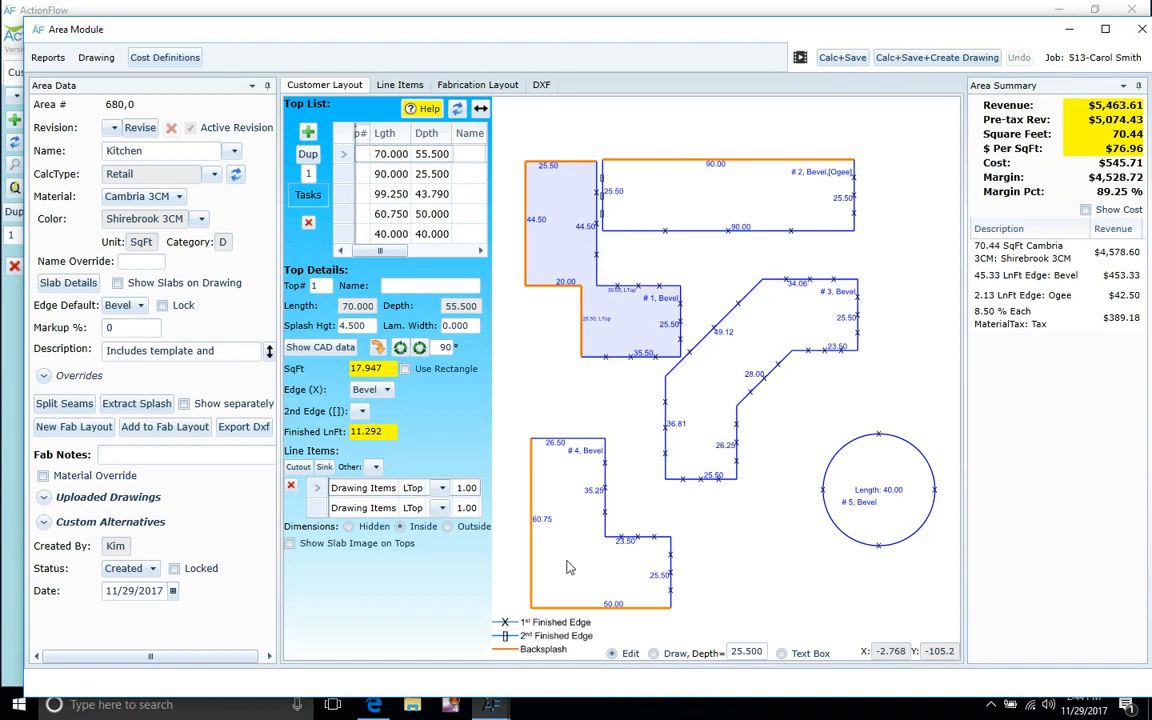
Step: Round the upper-right corner and the inside corner of top #4 with a radius of 10, and close the drawing inputs
left_click(517, 494)
right_click(517, 494)
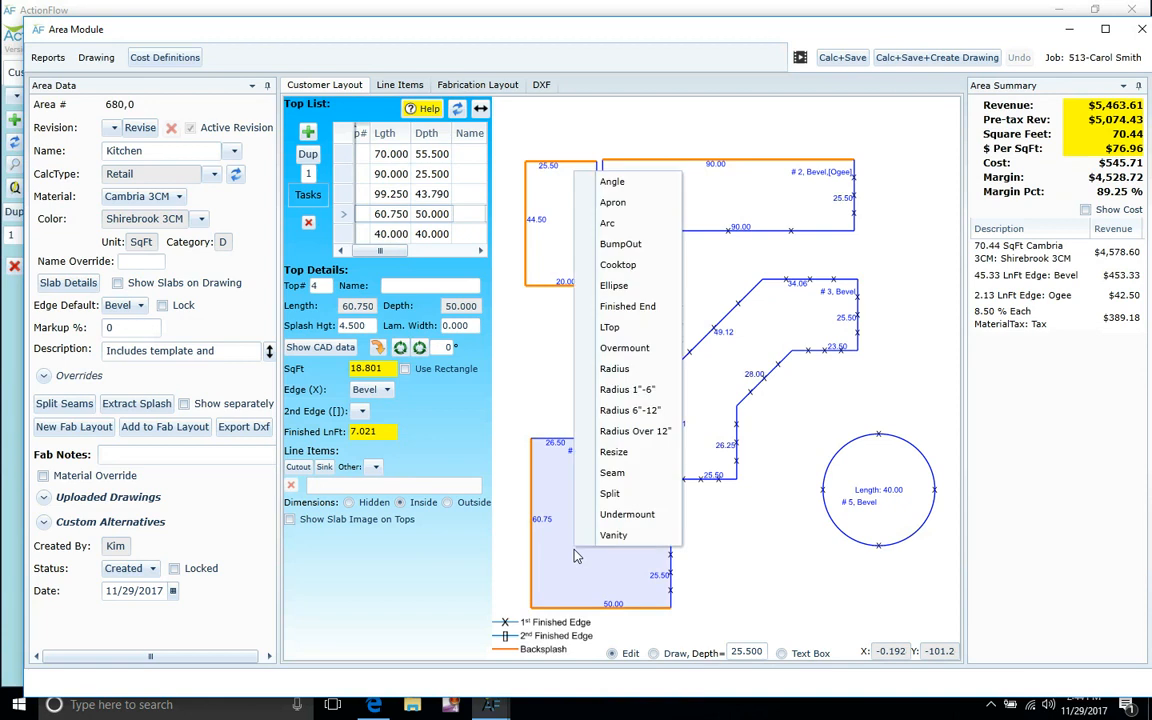
left_click(629, 369)
left_click(947, 150)
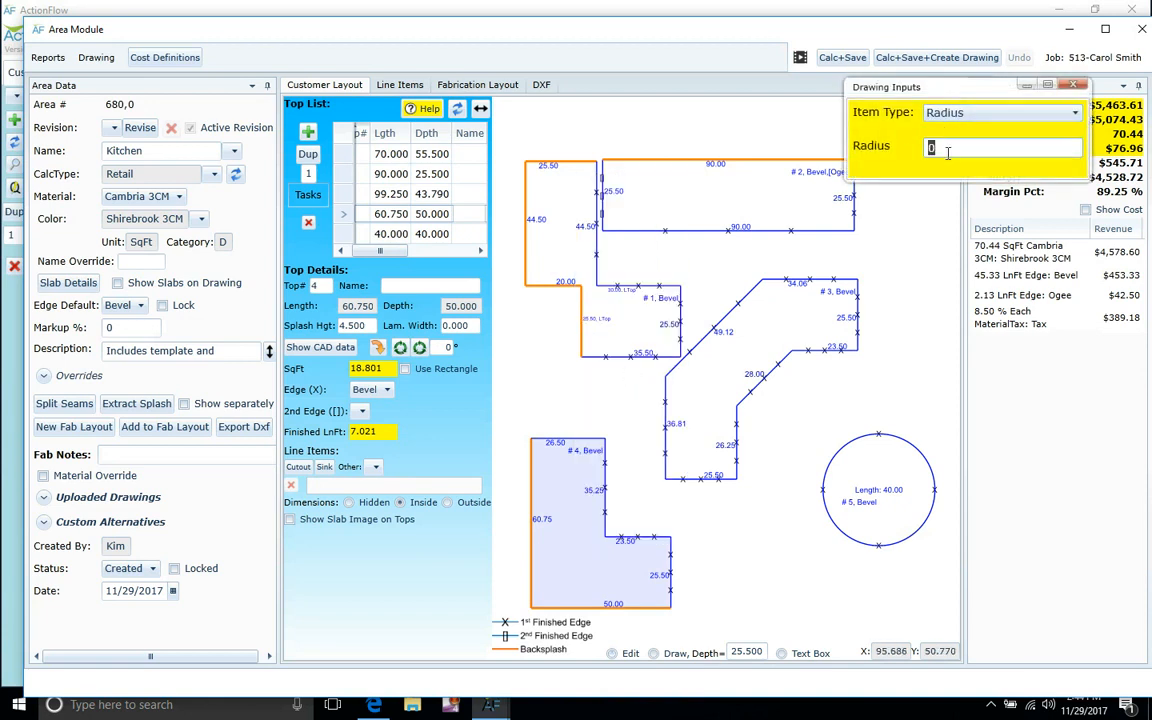
type("10")
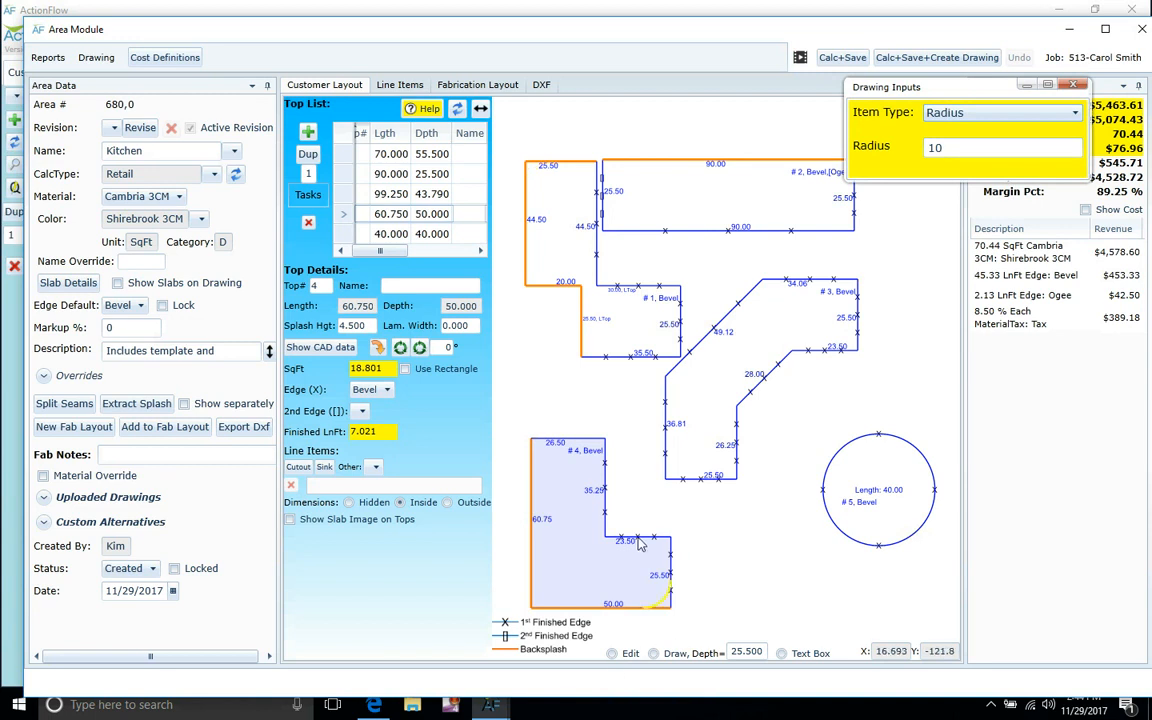
left_click(578, 456)
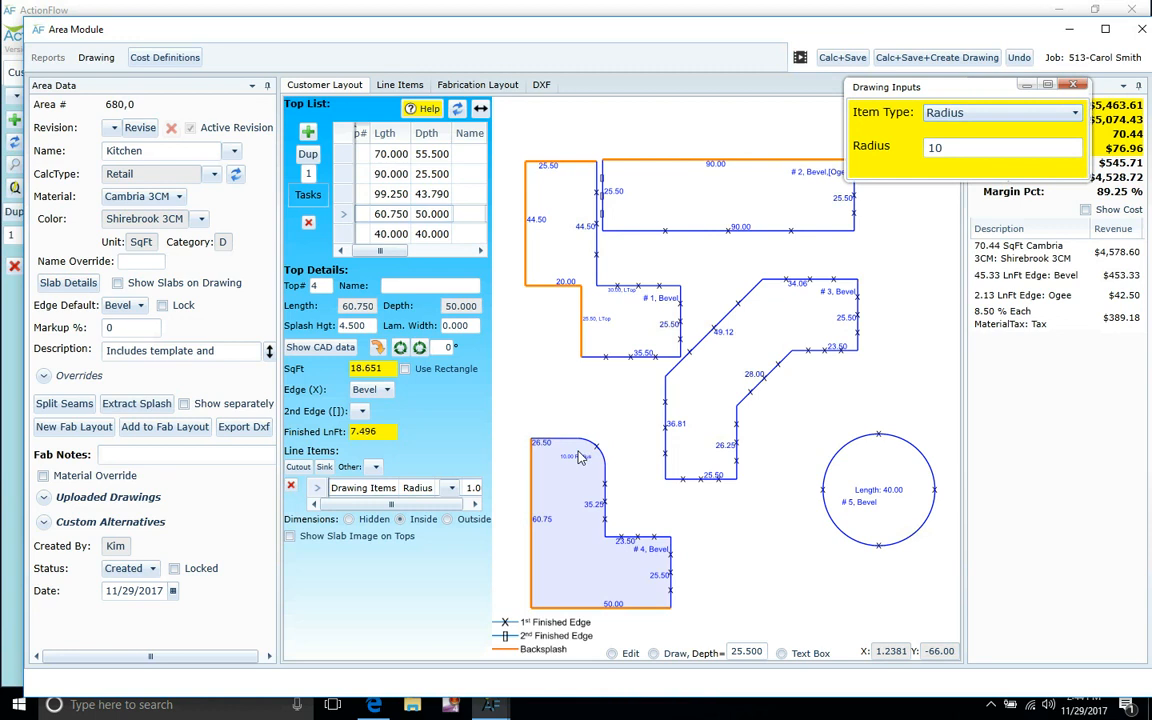
left_click(609, 549)
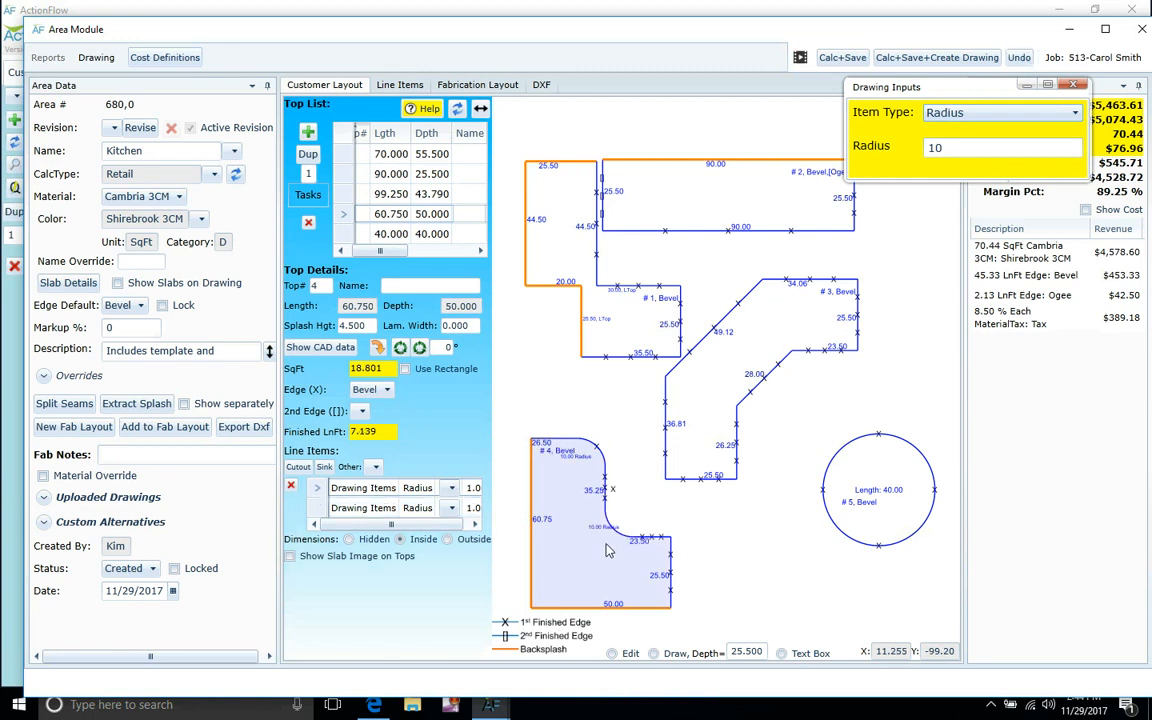
left_click(1073, 84)
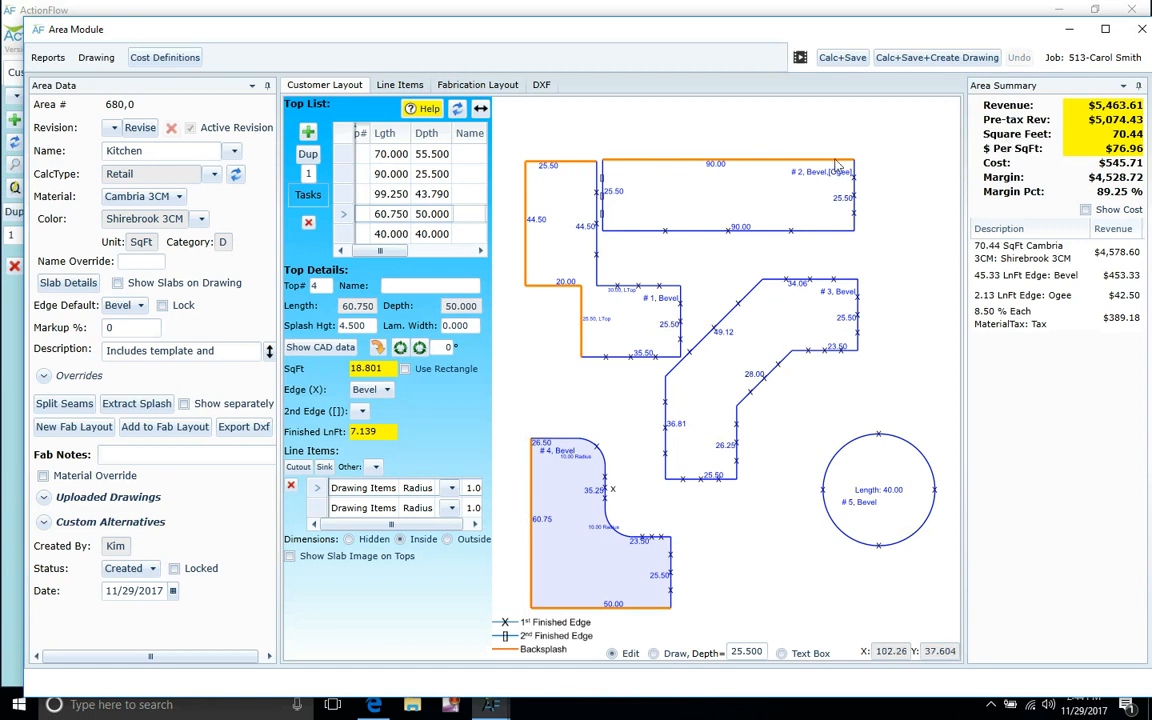
Step: Place an Undermount cutout with the Elkay 456 sink in top #2, with its centerline about 26 inches from the left end
left_click(725, 195)
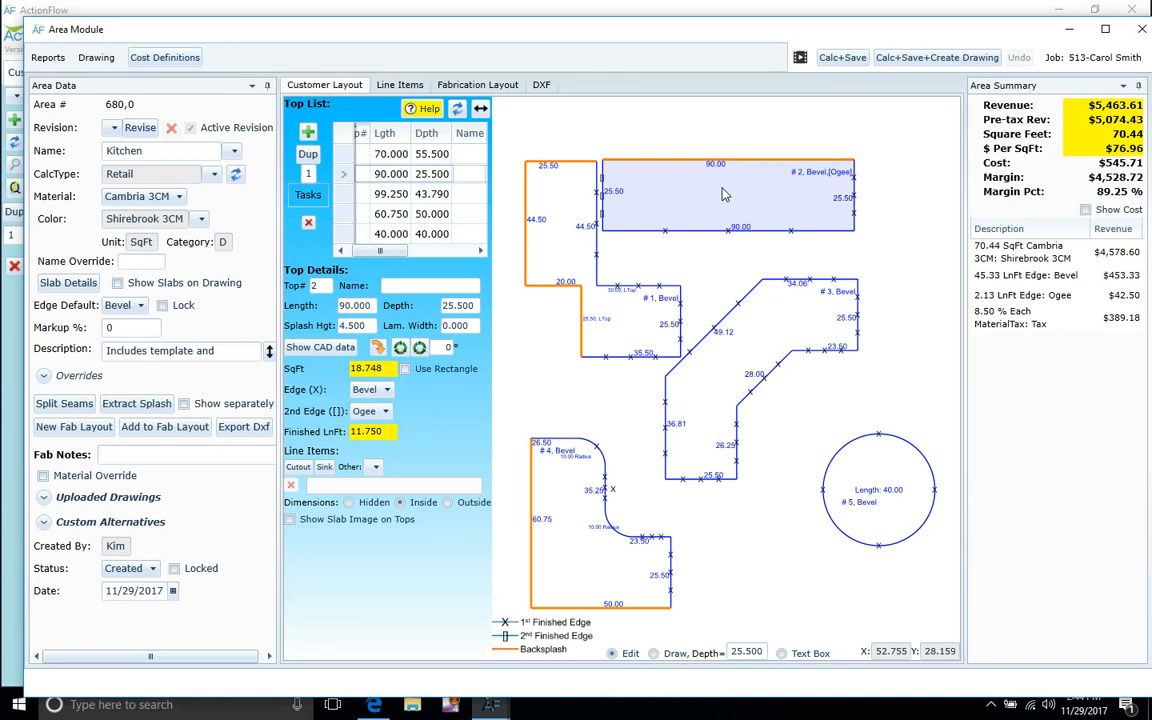
right_click(725, 195)
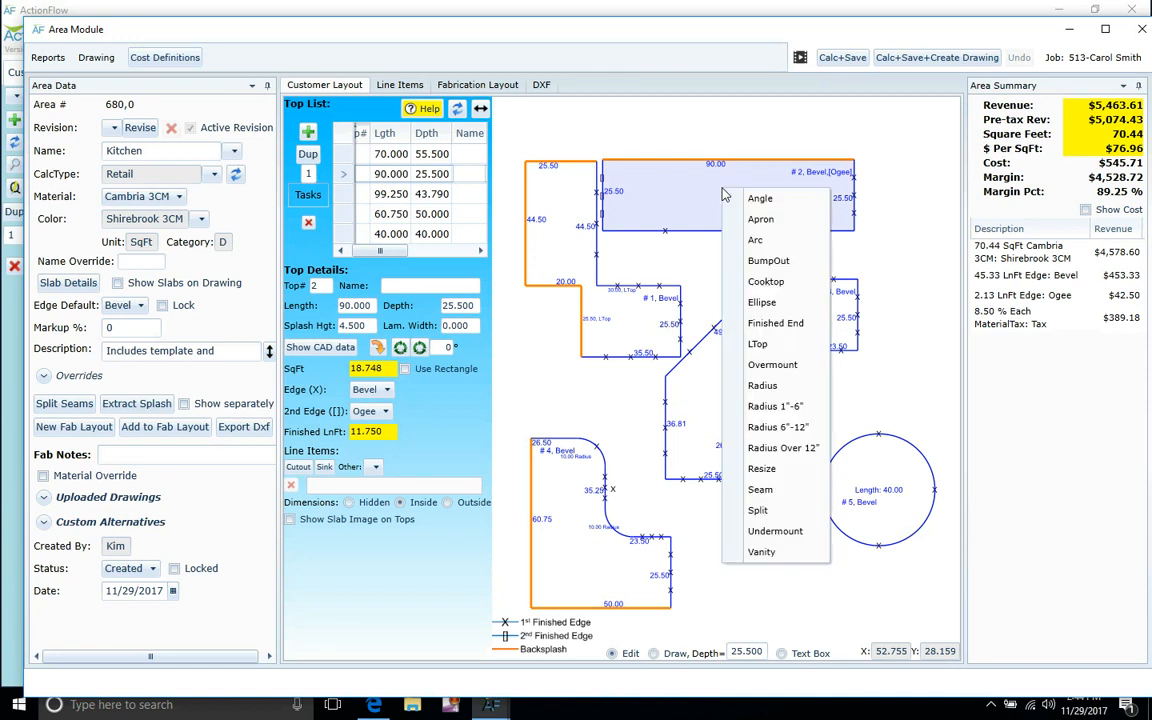
left_click(775, 535)
left_click(1102, 142)
left_click(975, 175)
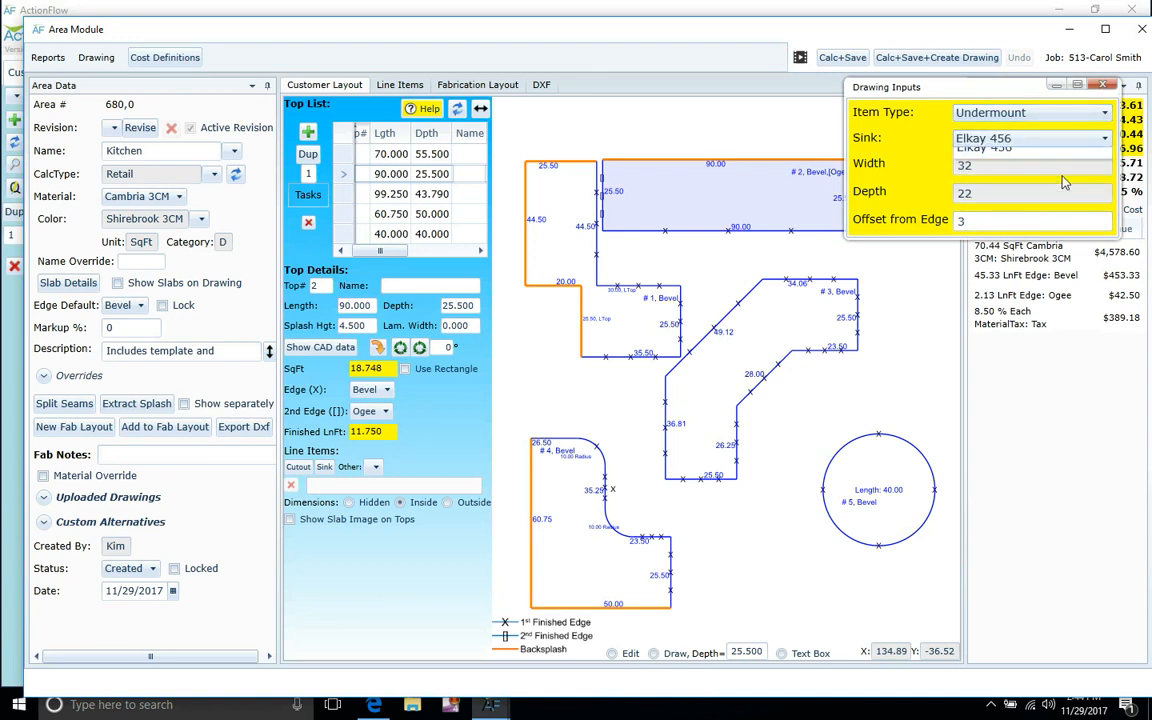
left_click(677, 222)
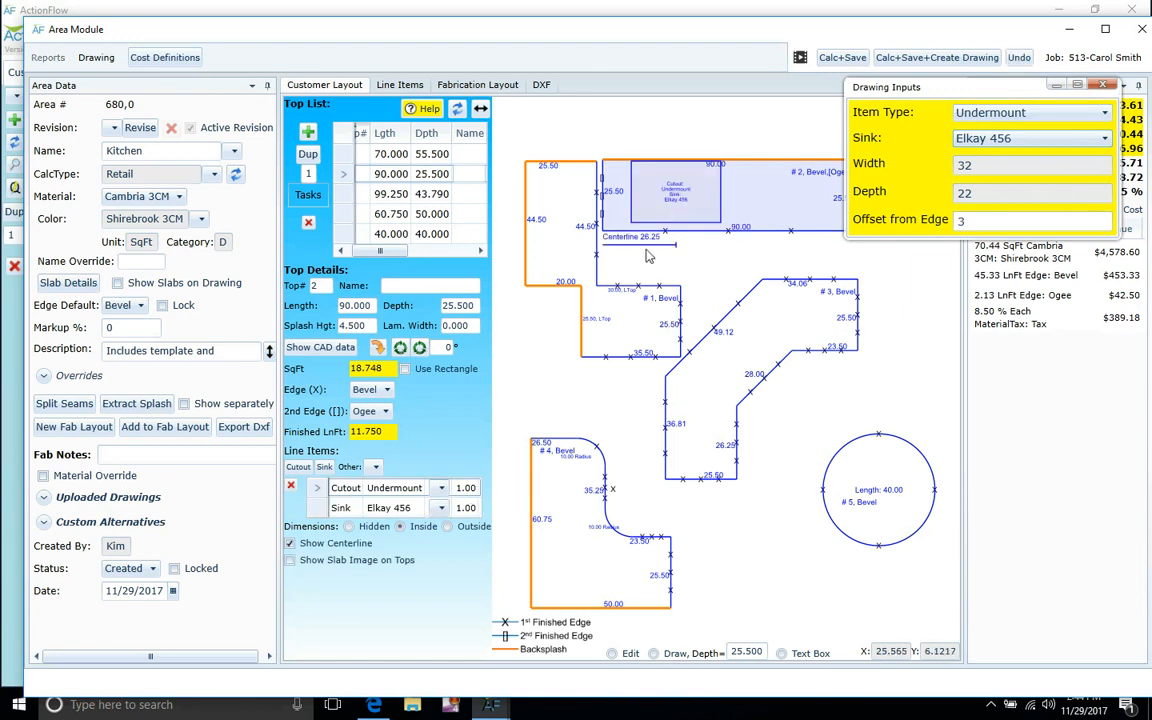
Step: Toggle the centerline display of top #2's sink cutout off and on again, and close the drawing inputs
left_click(289, 544)
left_click(290, 545)
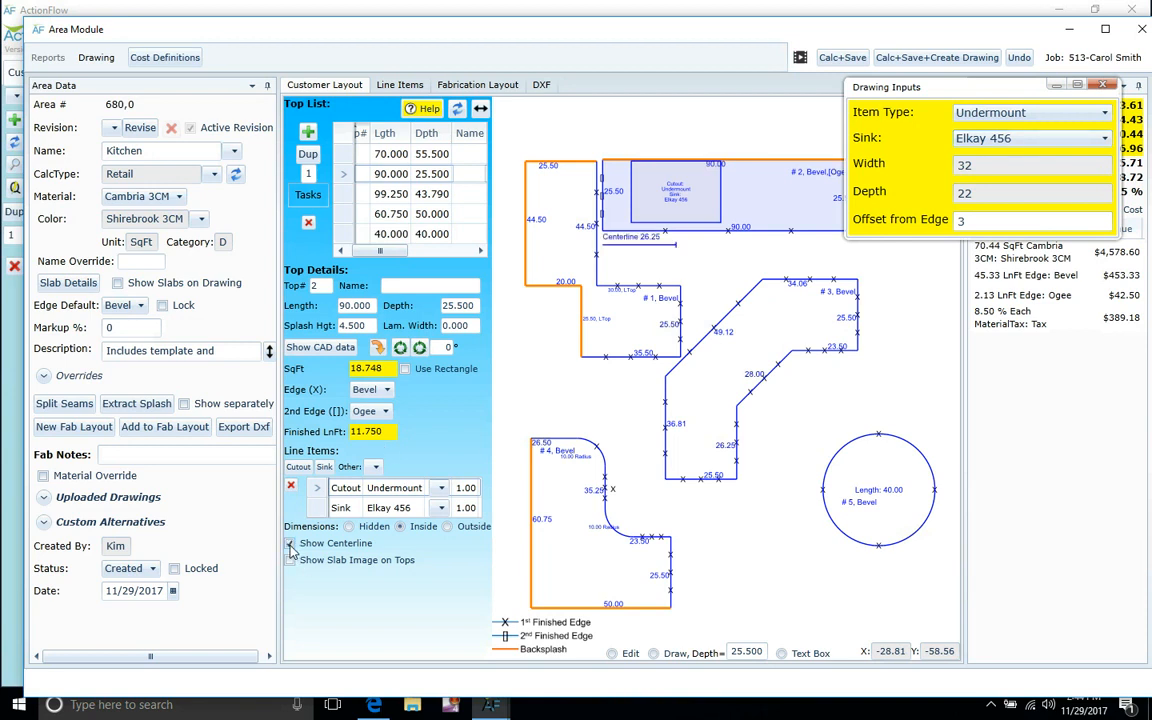
left_click(1103, 87)
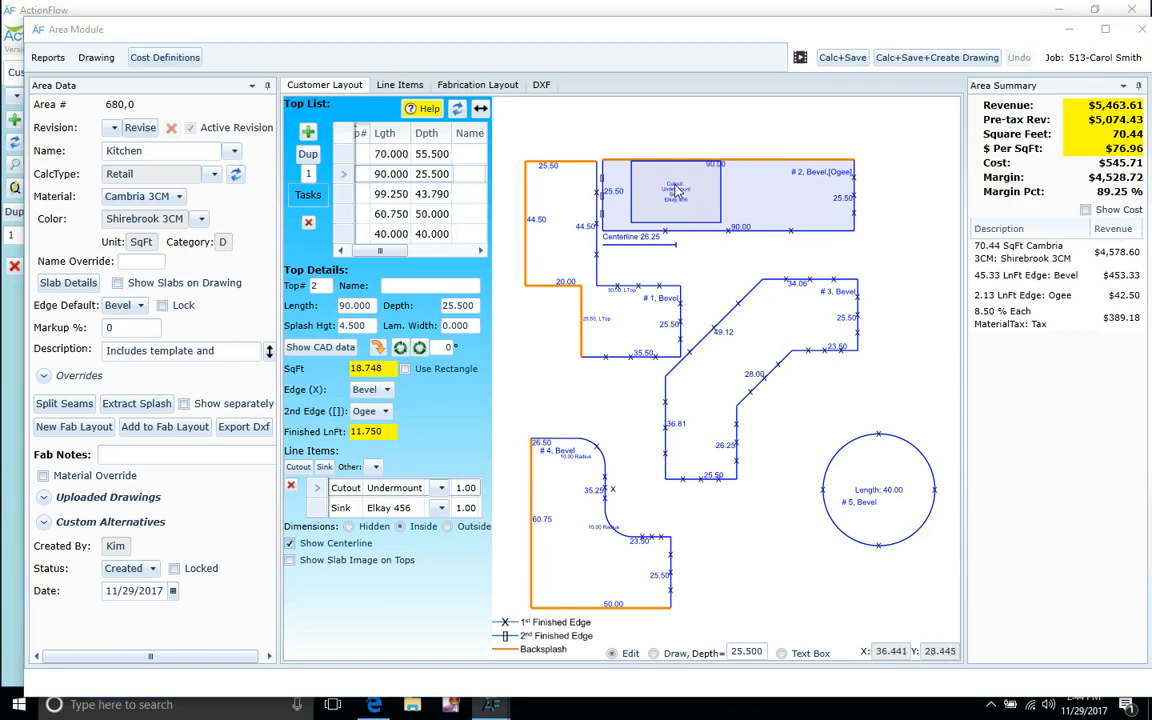
Step: Delete the undermount sink cutout from top #2 and deselect the top
key("Delete")
left_click(595, 399)
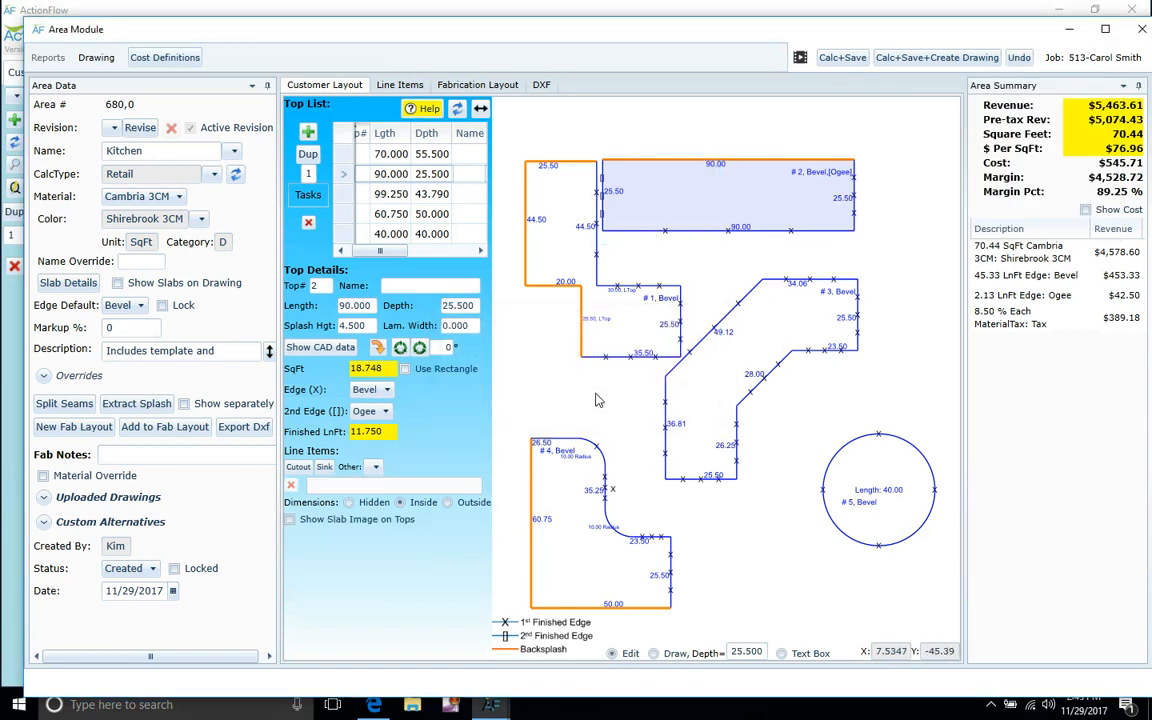
left_click(921, 238)
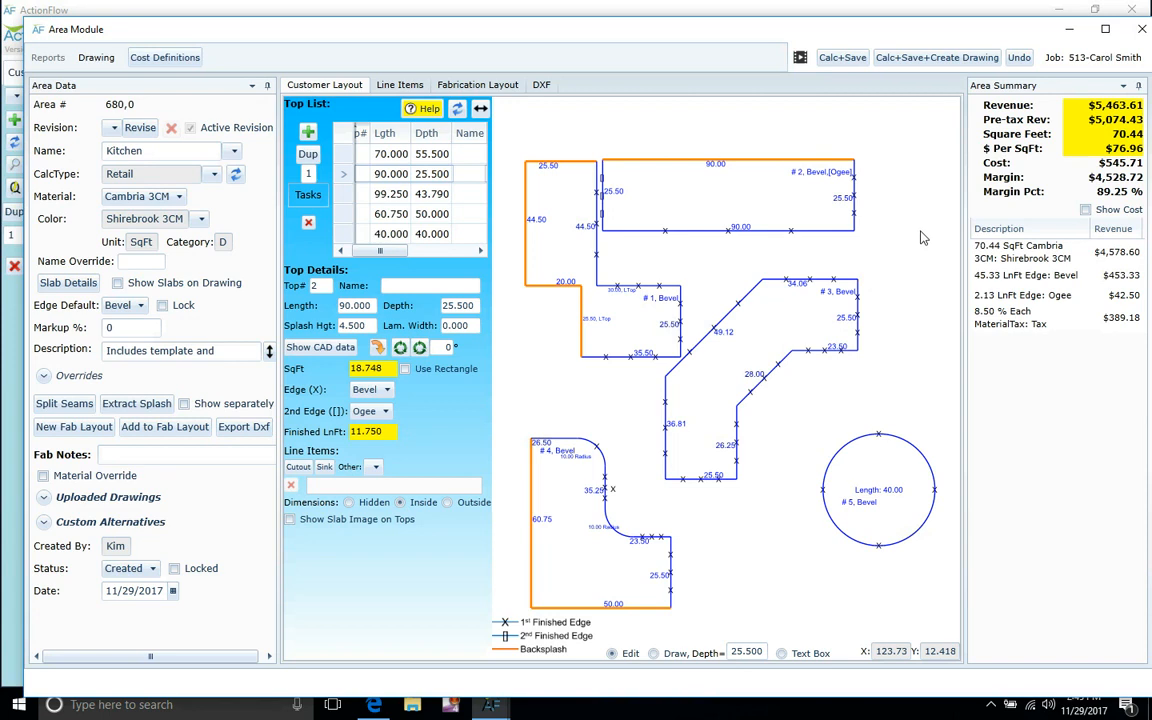
Step: Split top #2 at 32.75 from its right end, close the drawing inputs, and move the cut-off piece away to the right
left_click(726, 198)
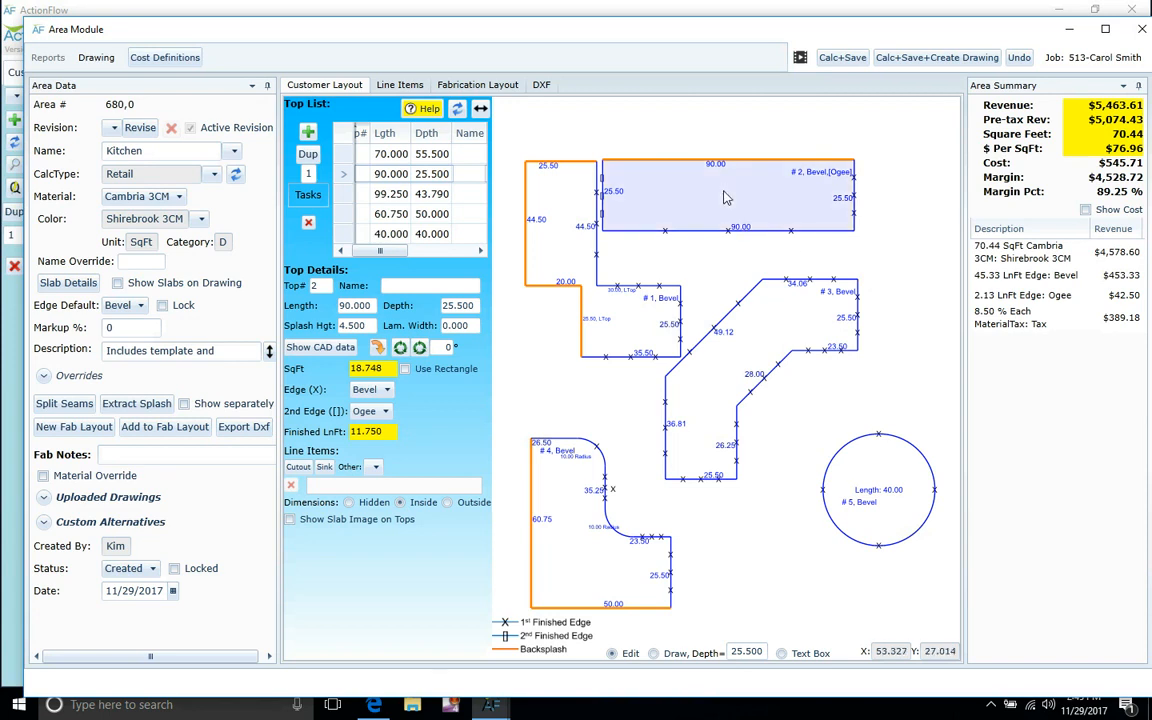
right_click(726, 198)
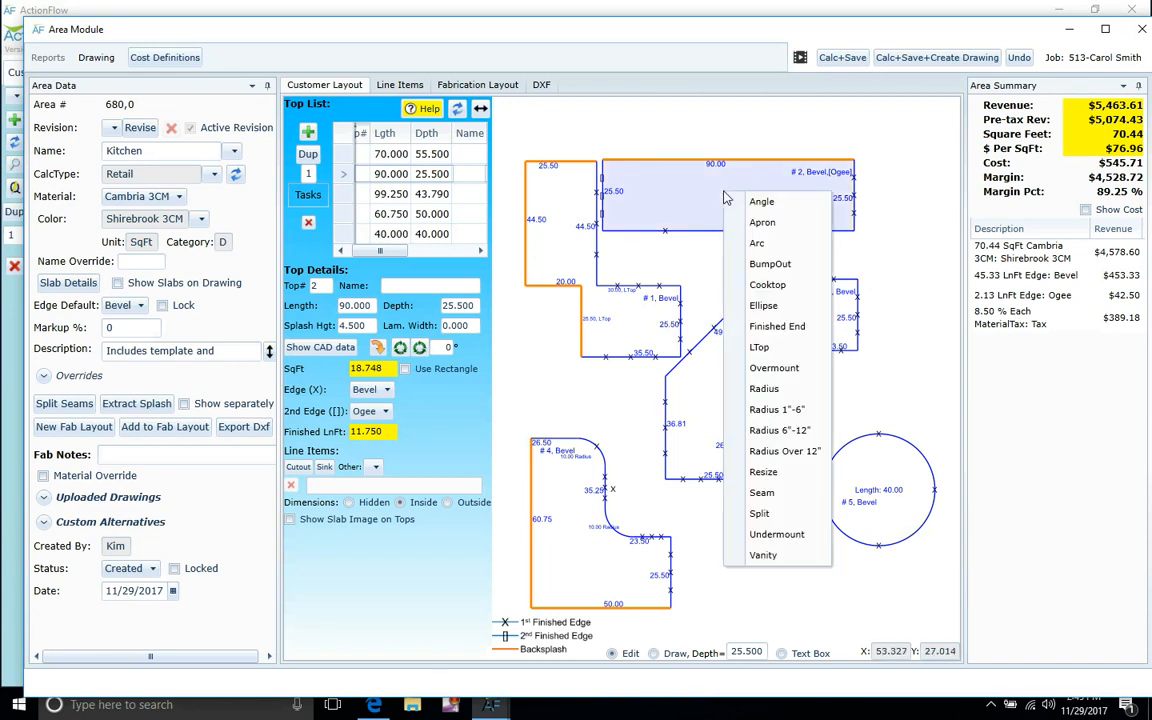
left_click(759, 514)
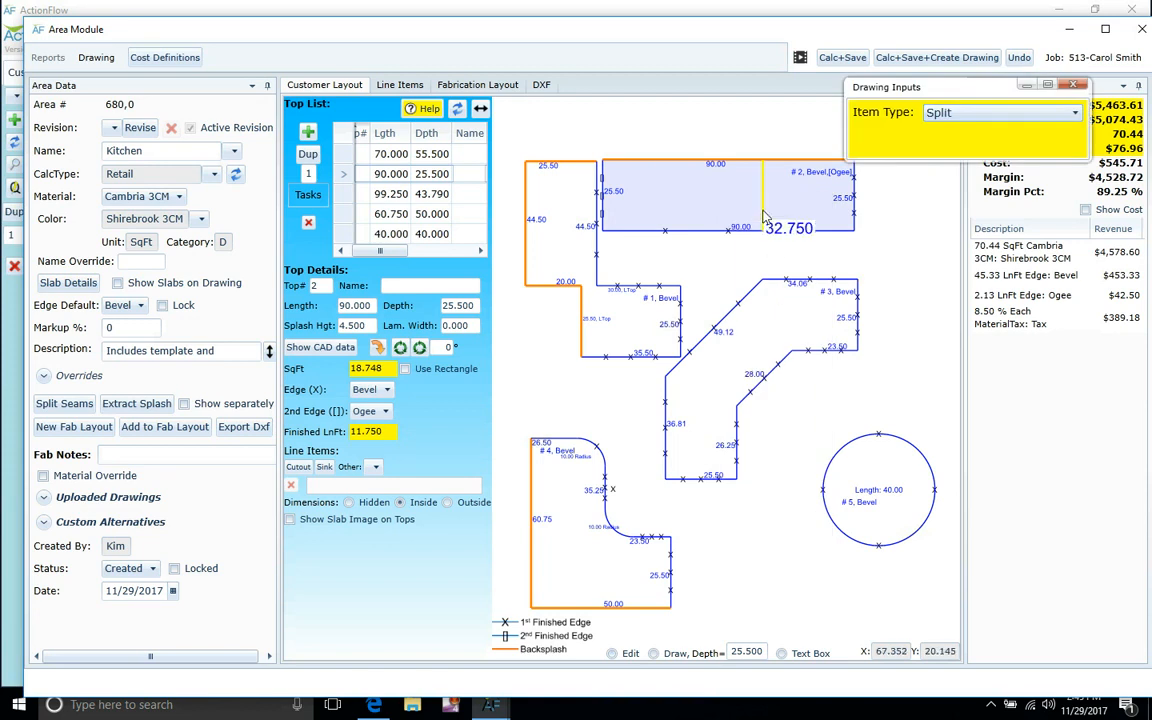
left_click(762, 215)
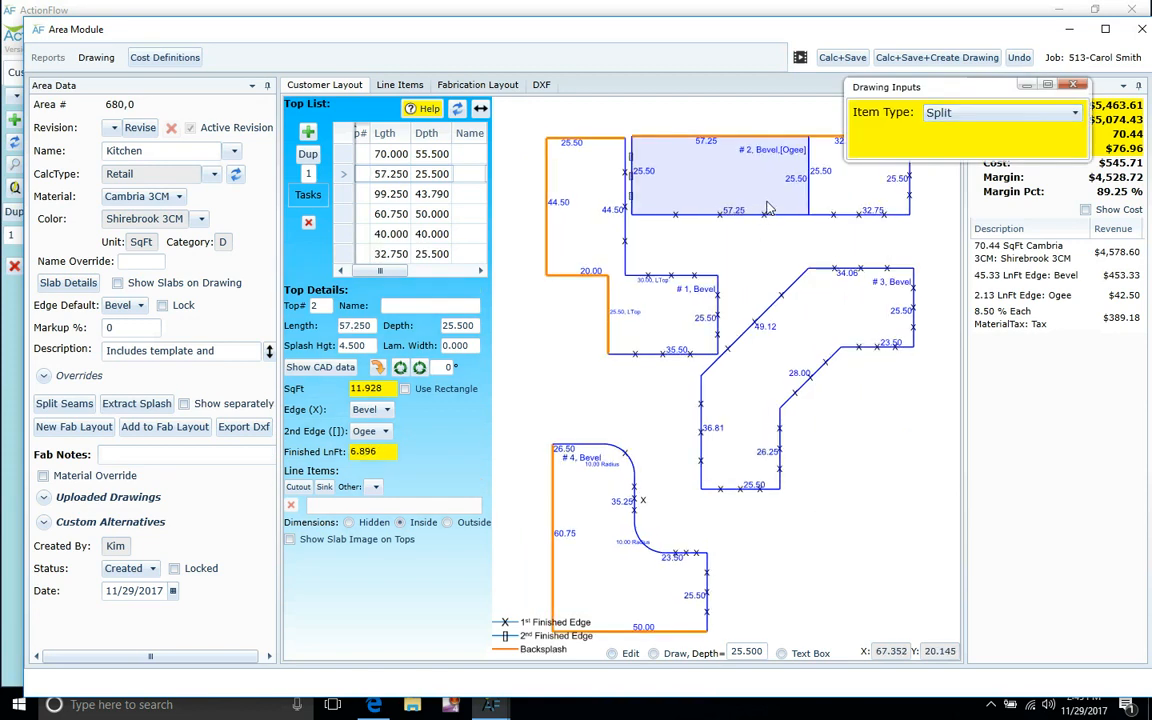
left_click(1088, 87)
left_click(905, 165)
left_click_drag(903, 160, 903, 160)
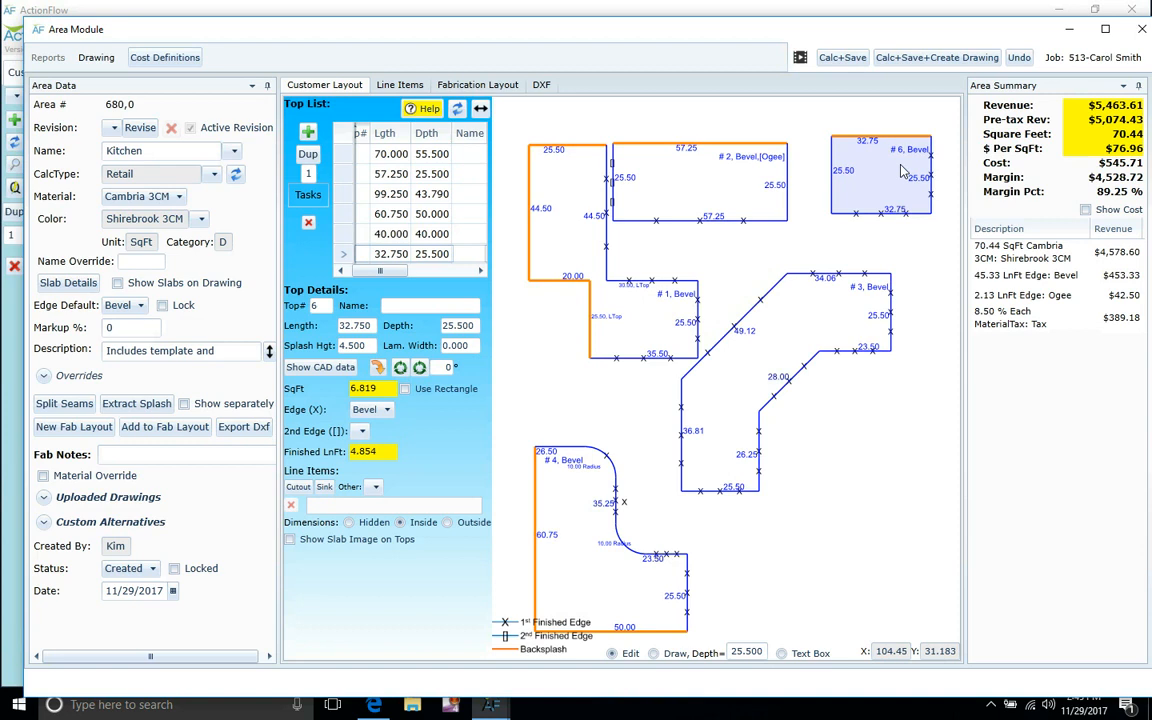
Step: Add a seam to top #3 between the outer and inner corners of its lower bend
left_click(785, 342)
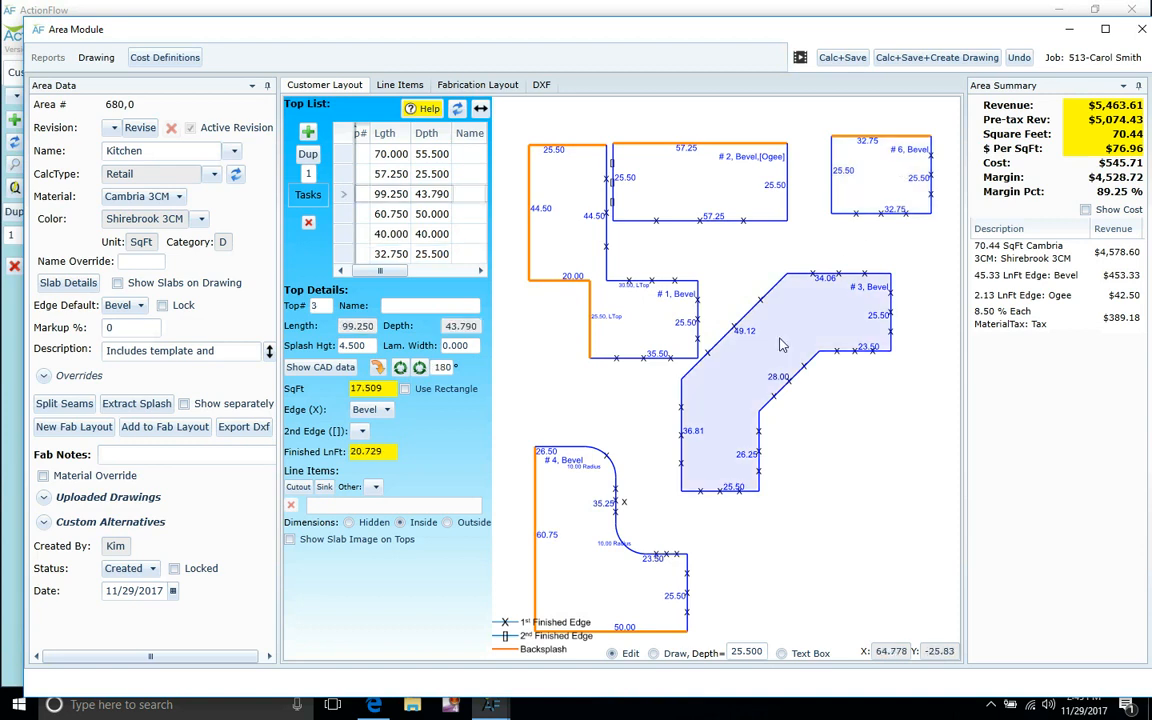
right_click(784, 324)
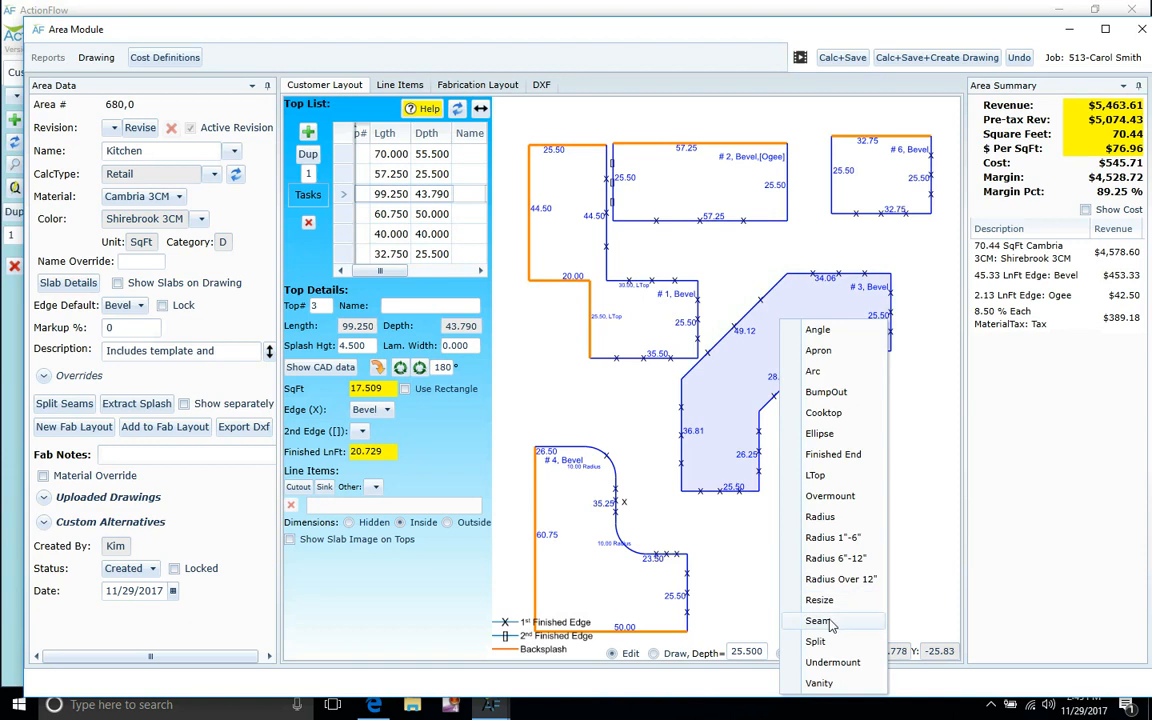
left_click(830, 622)
left_click(681, 379)
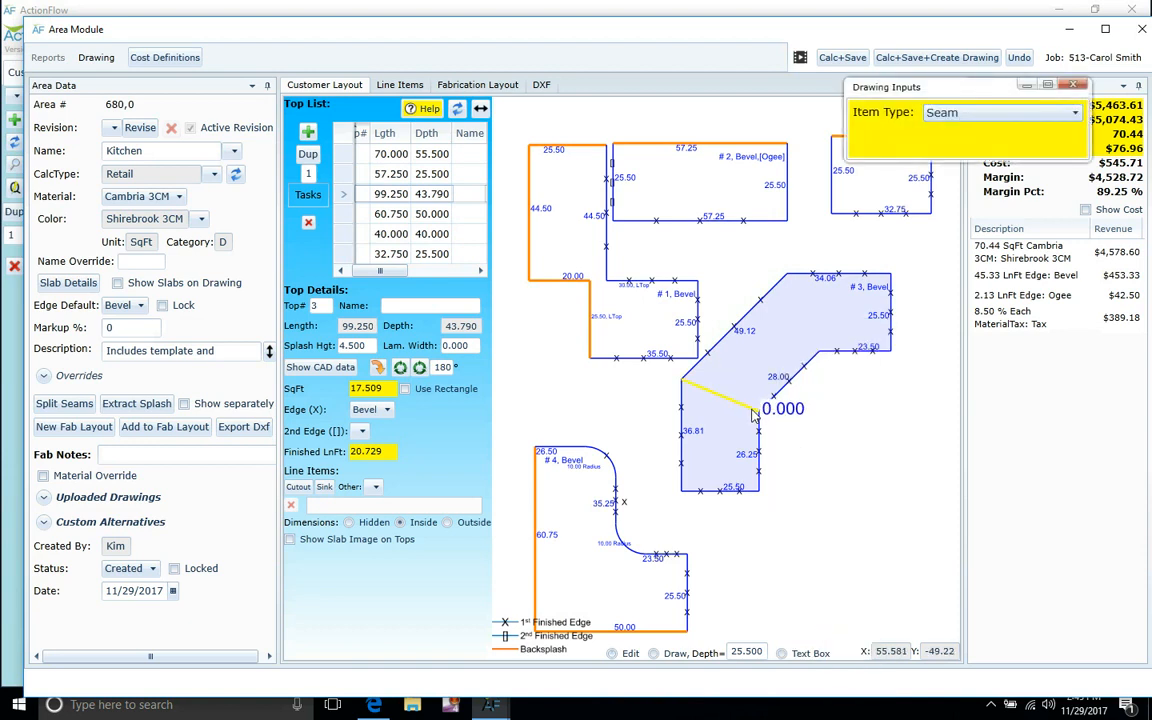
left_click(755, 410)
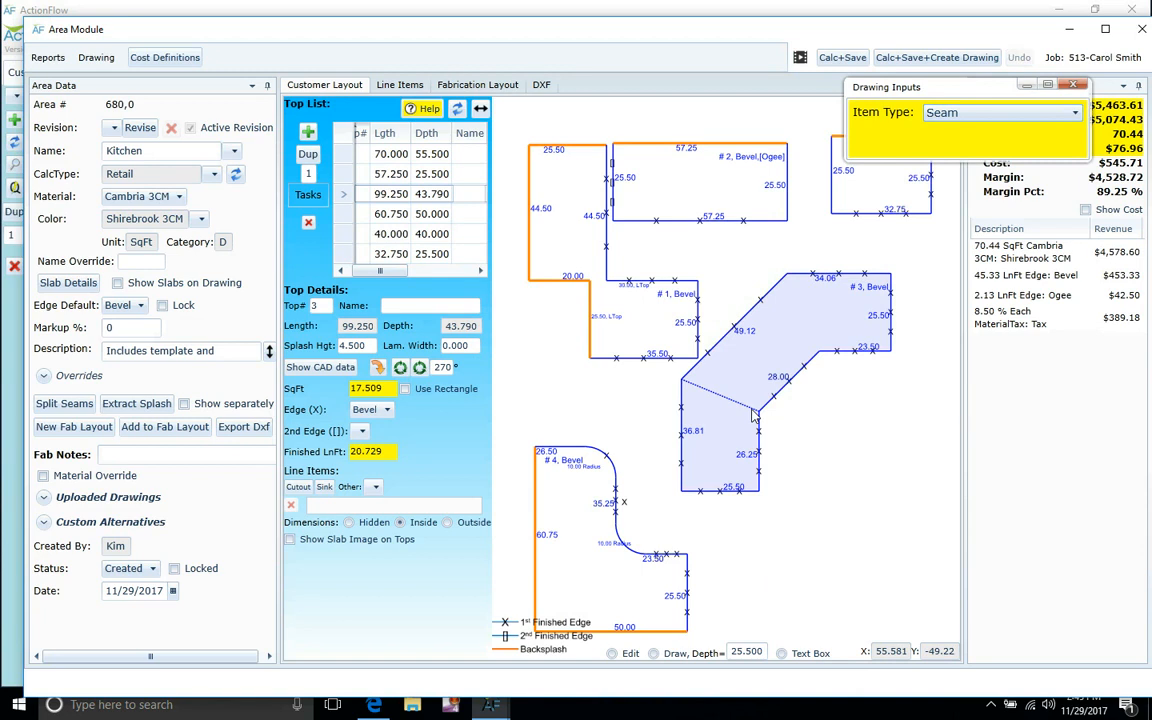
Step: Try a seam straight across the diagonal section of top #3, and put the seam back between the lower bend's corners
left_click(721, 400)
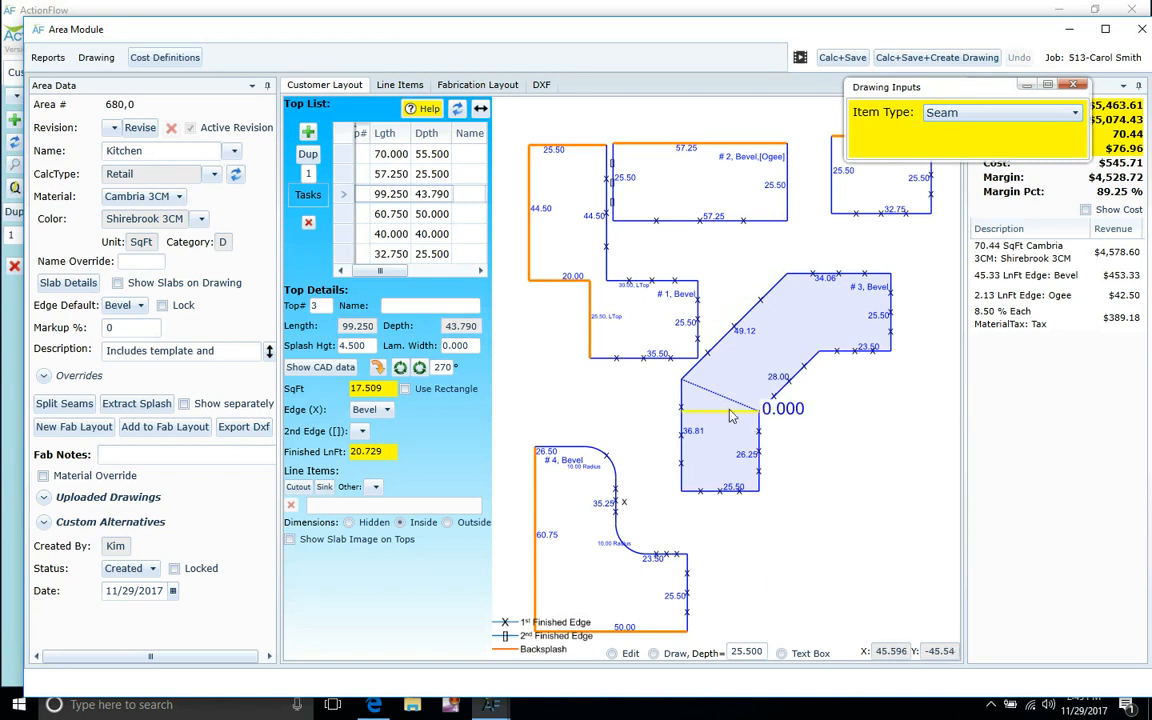
left_click(727, 400)
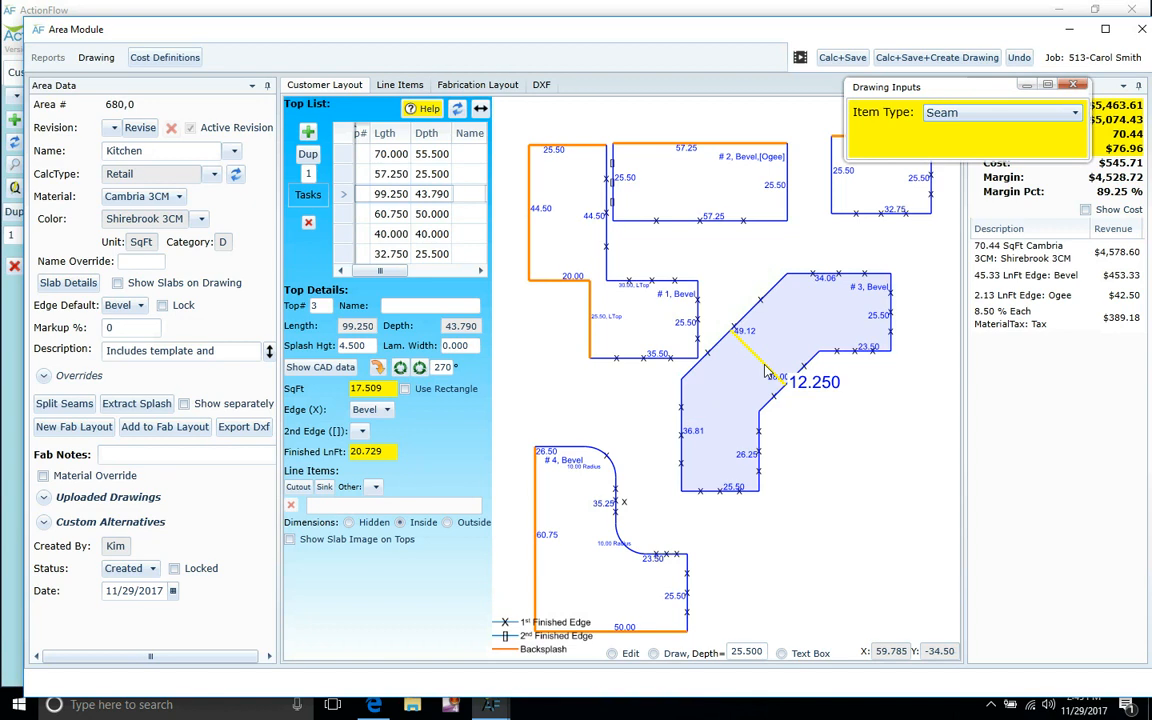
right_click(771, 383)
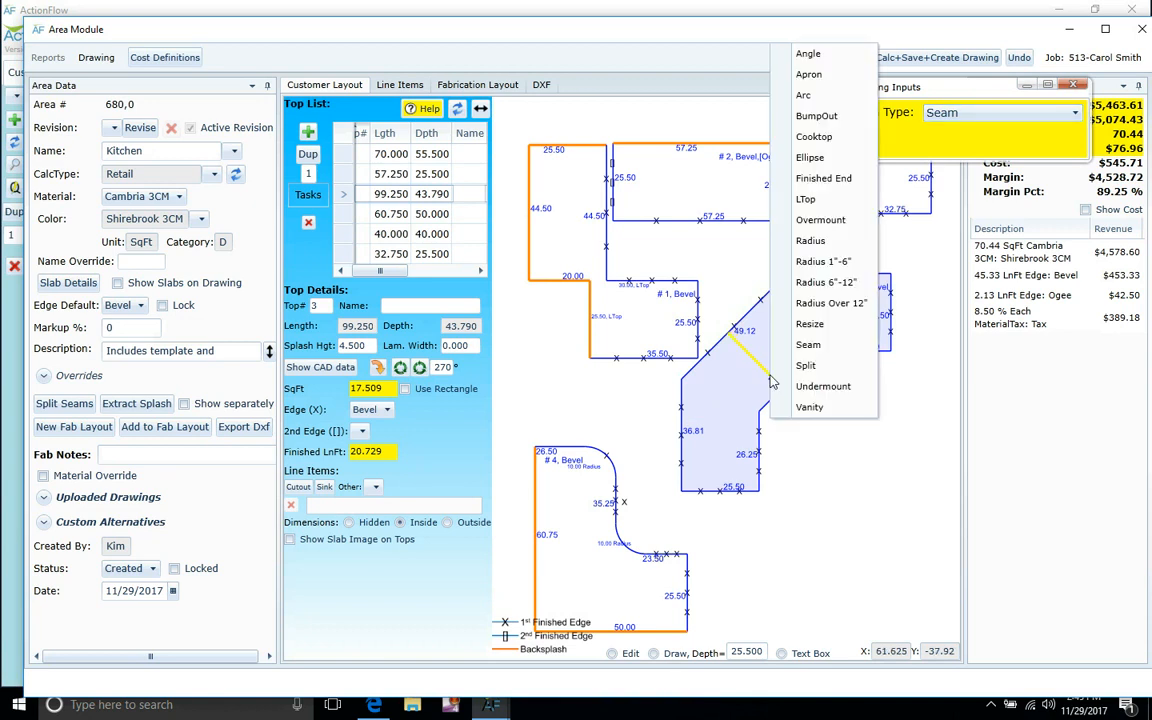
left_click(751, 388)
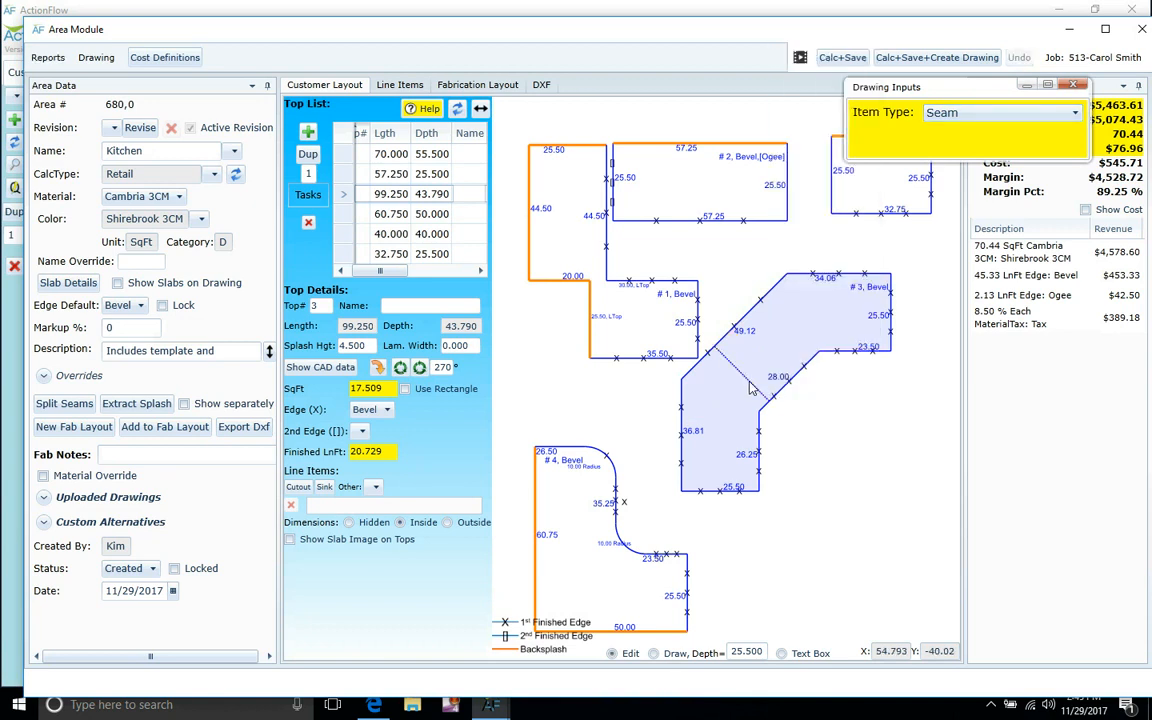
left_click(751, 381)
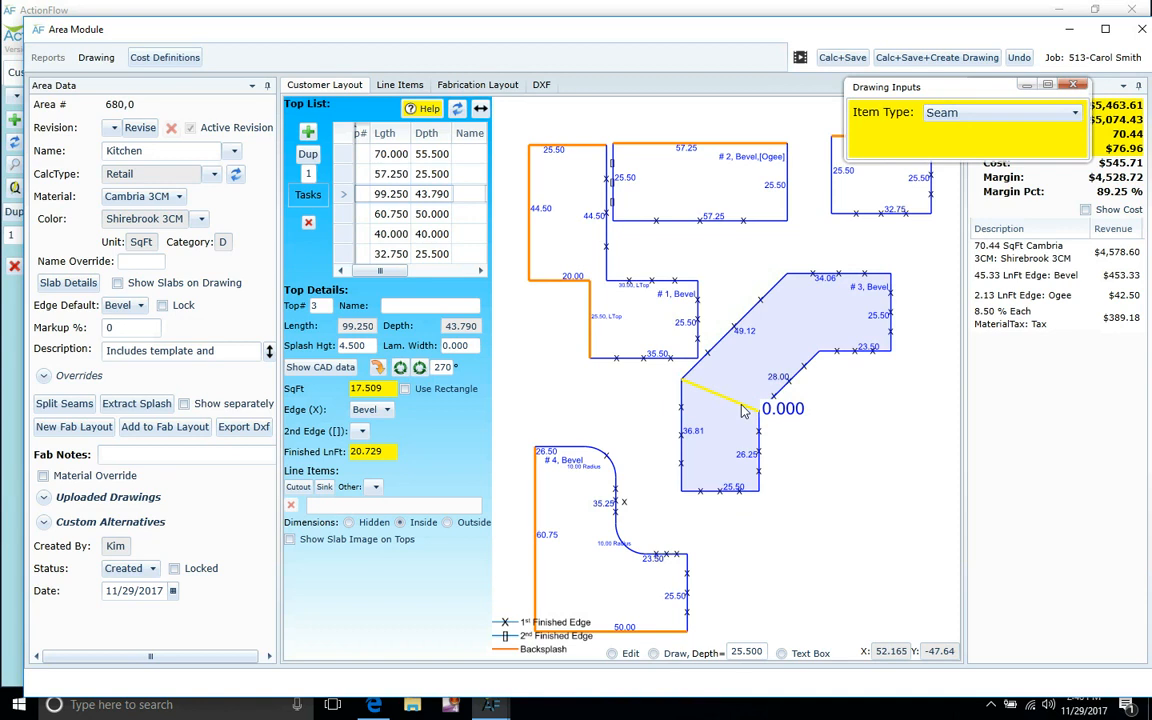
left_click(742, 410)
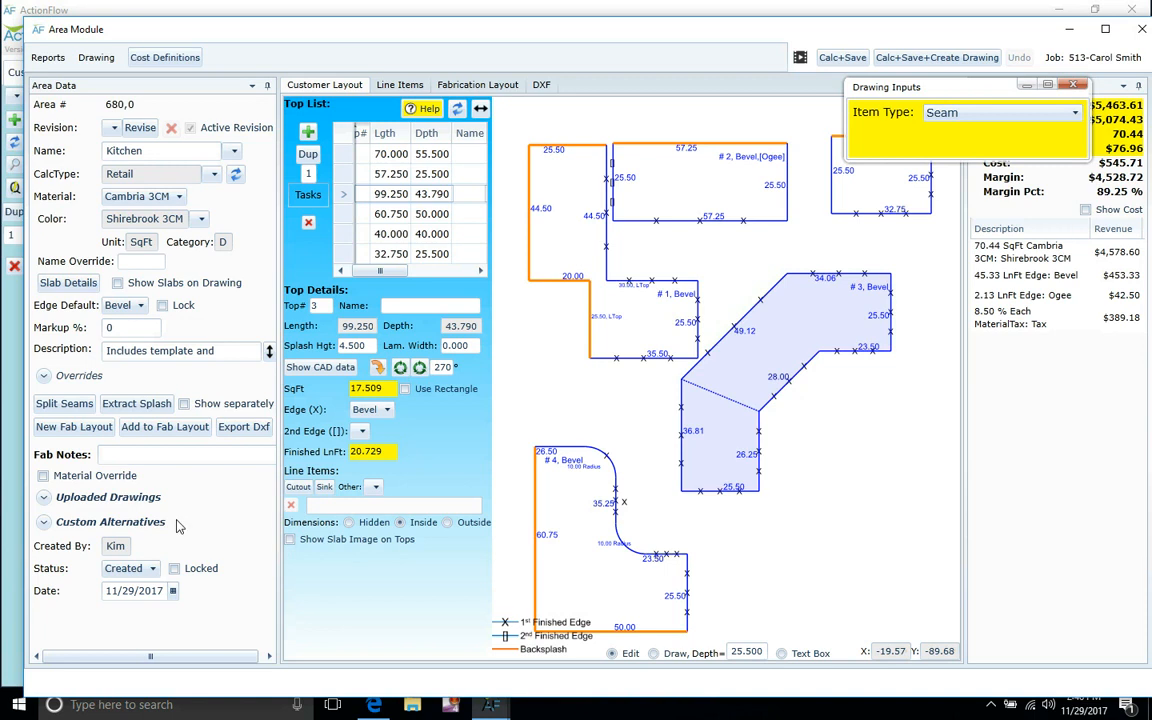
Step: Split top #3 along its seam, move the lower piece down away from the rest, and close the drawing inputs
left_click(79, 407)
left_click(722, 418)
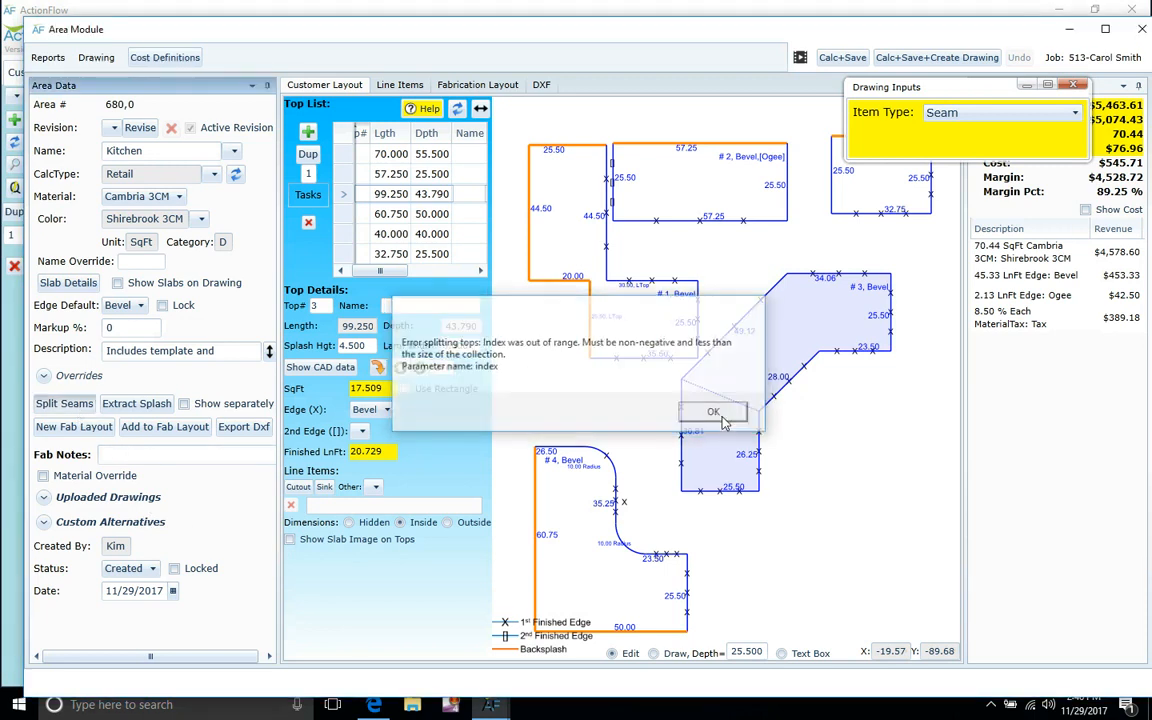
left_click_drag(719, 424, 735, 464)
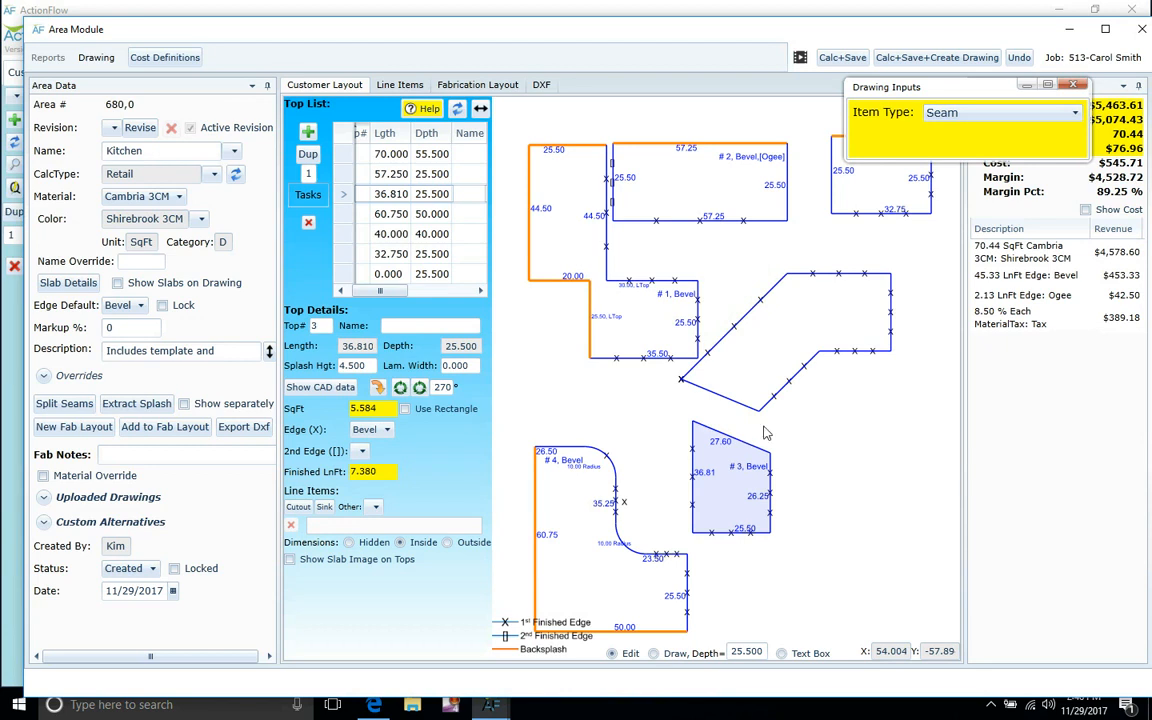
left_click(1069, 86)
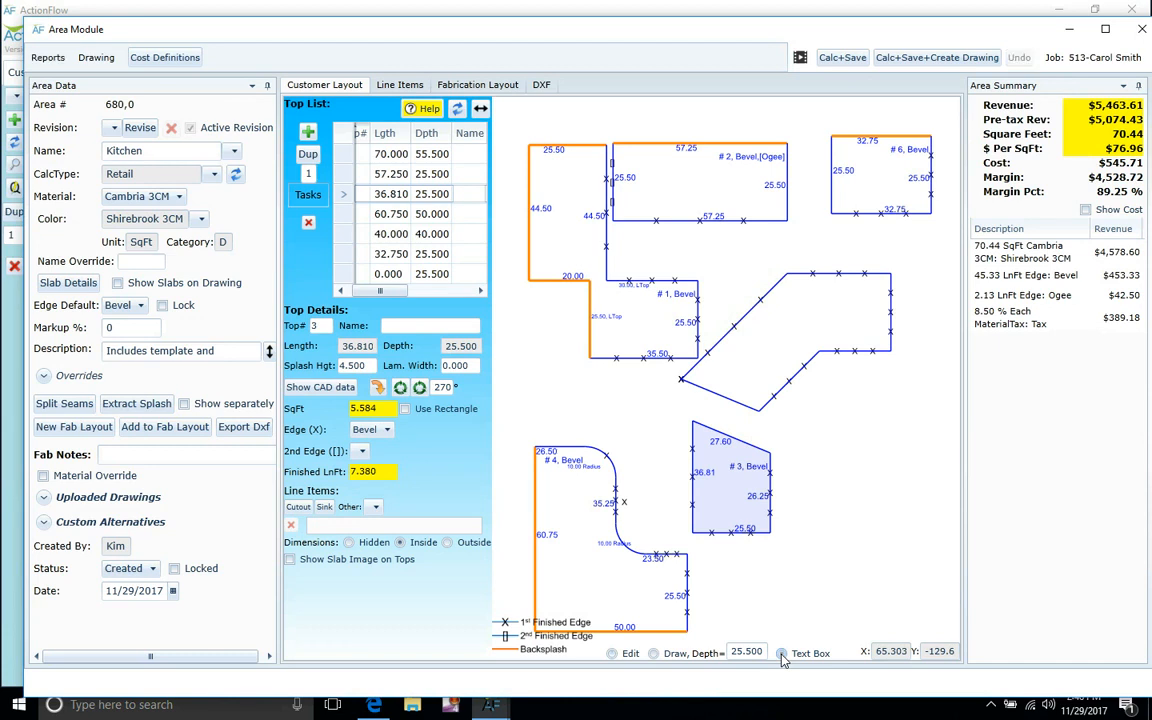
Step: Add a text box reading "Test box" to the layout and move it onto the upper piece split from top #3
left_click(841, 545)
type("Test box")
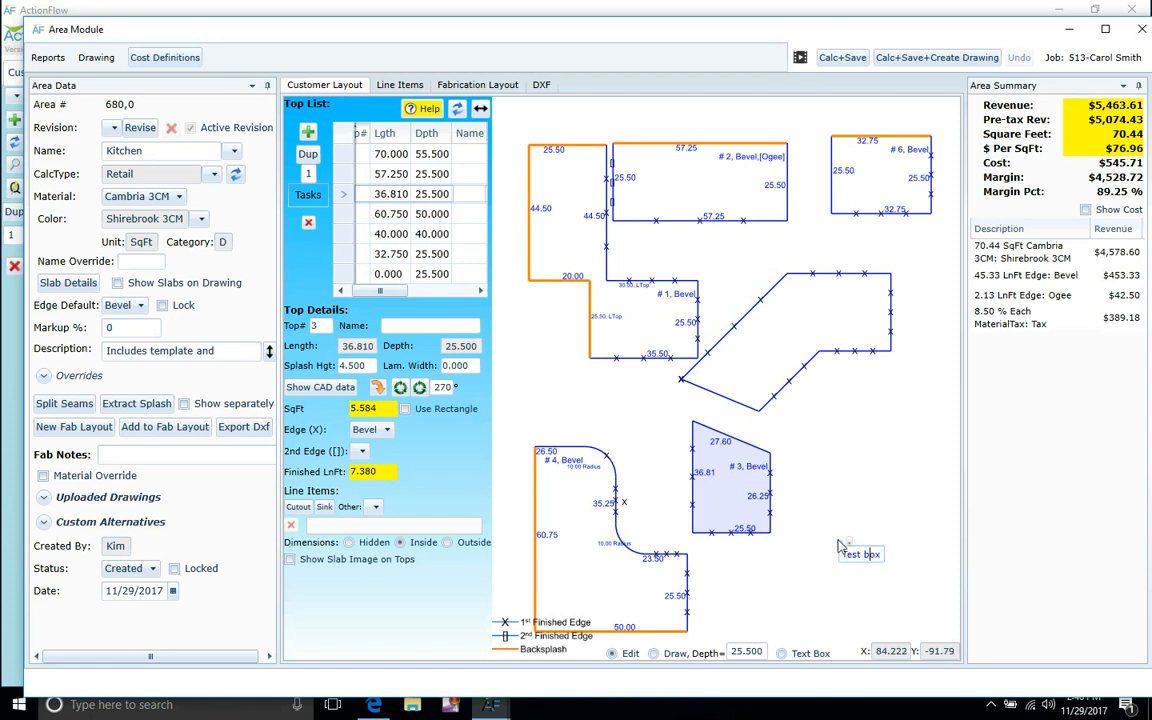
left_click_drag(840, 548, 814, 315)
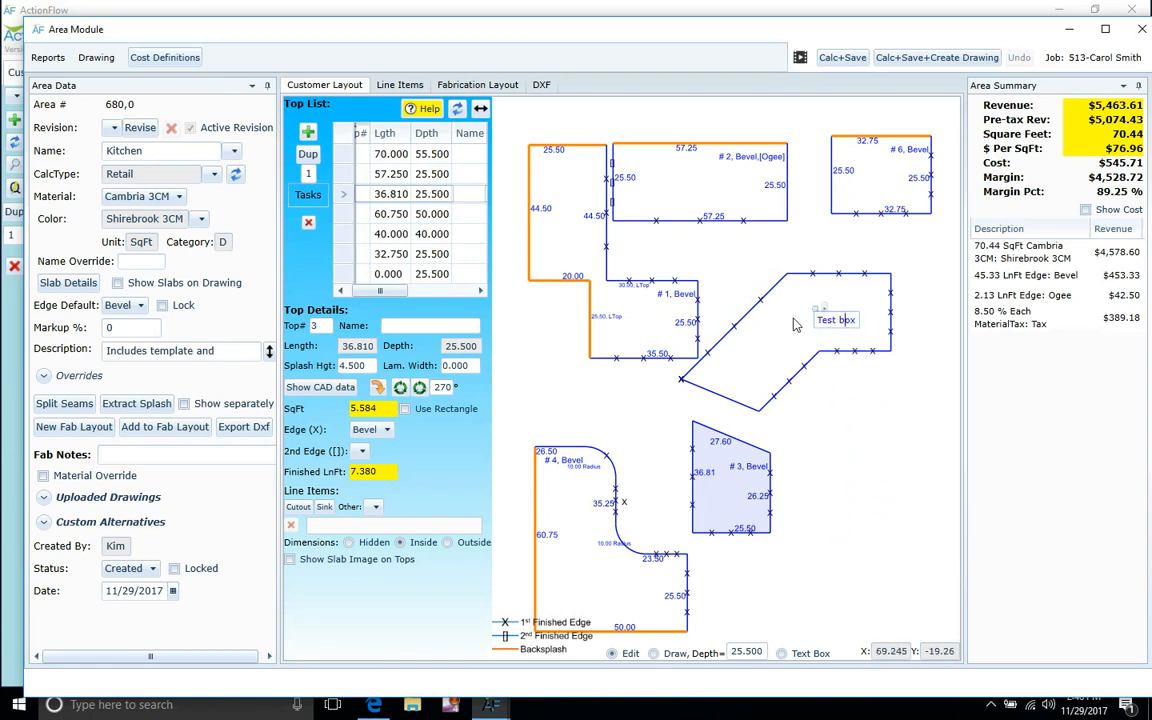
Step: Delete the "Test box" text box from the layout
left_click(796, 325)
left_click(819, 317)
key("Delete")
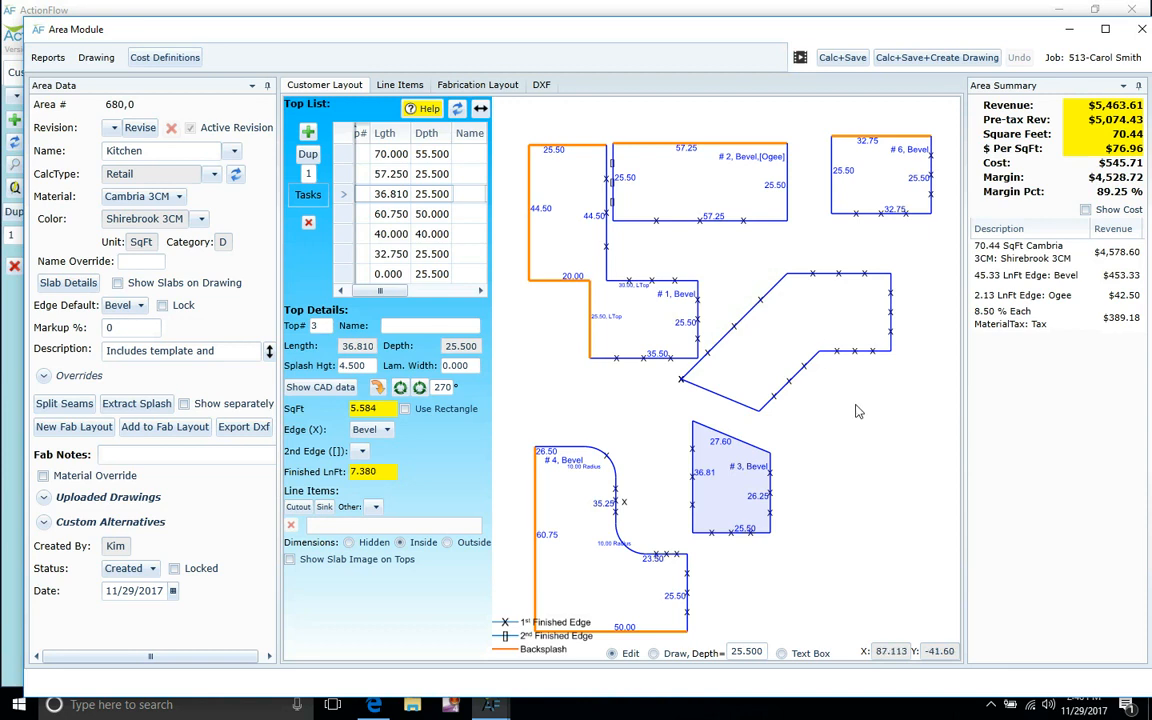
Step: Select top #5 and extract the backsplash pieces as separate items in the layout, confirming the extraction
left_click_drag(790, 430, 849, 428)
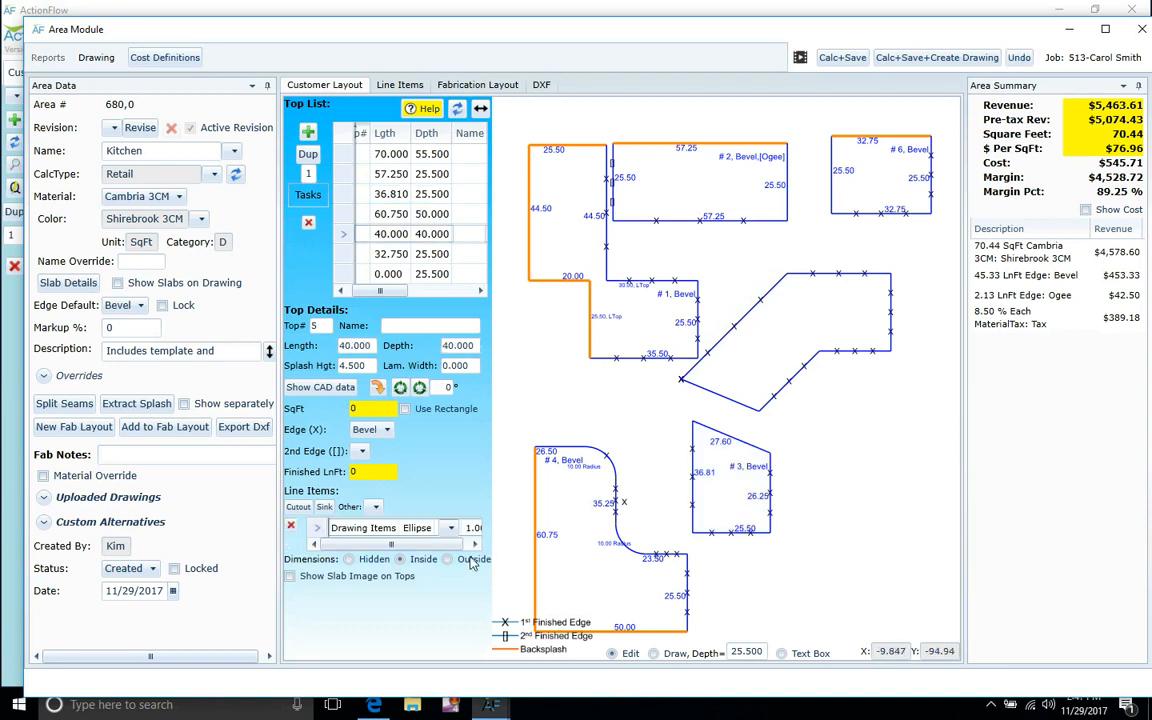
left_click(140, 410)
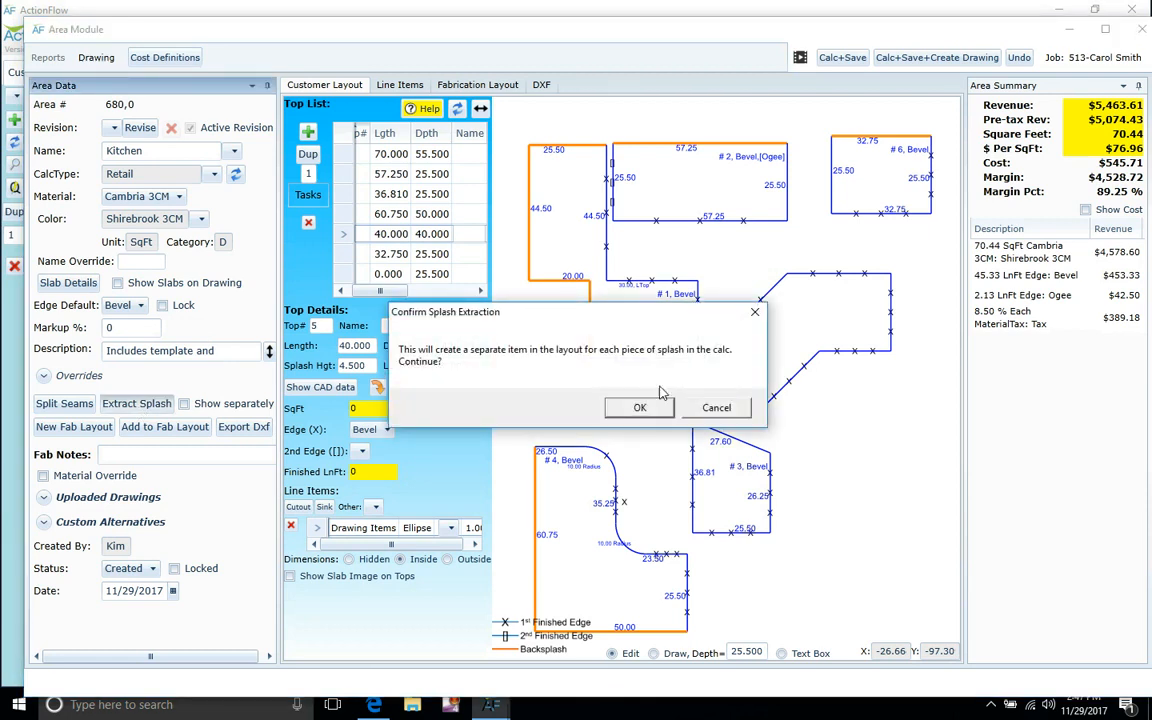
left_click(640, 408)
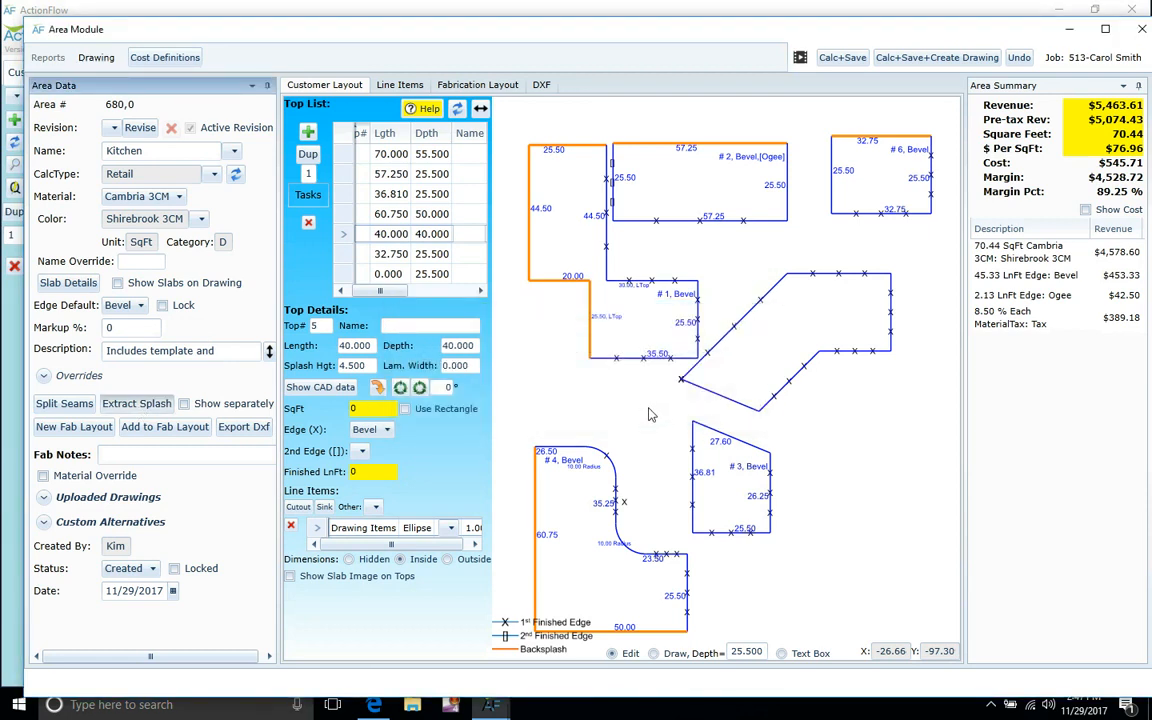